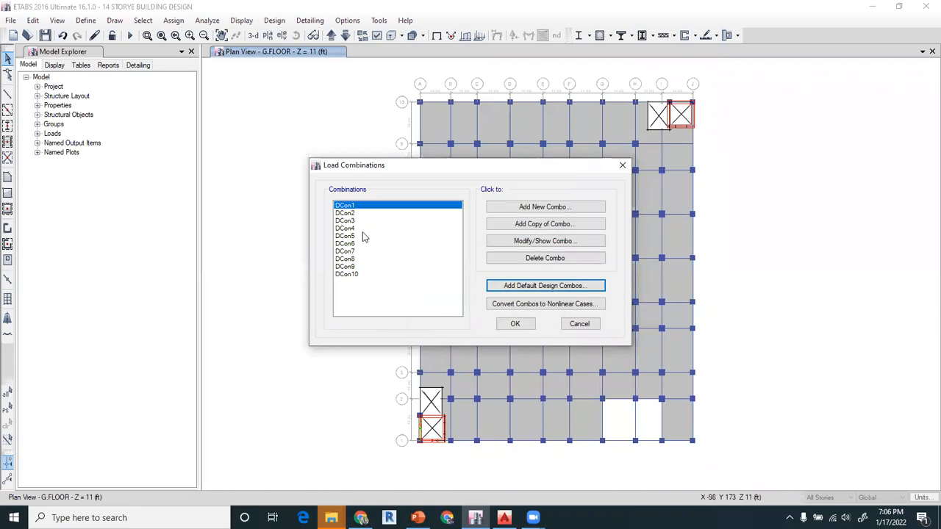
# Review the load cases and scale factors of load combinations DCon3 and DCon5, leaving them unmodified.
pyautogui.click(355, 221)
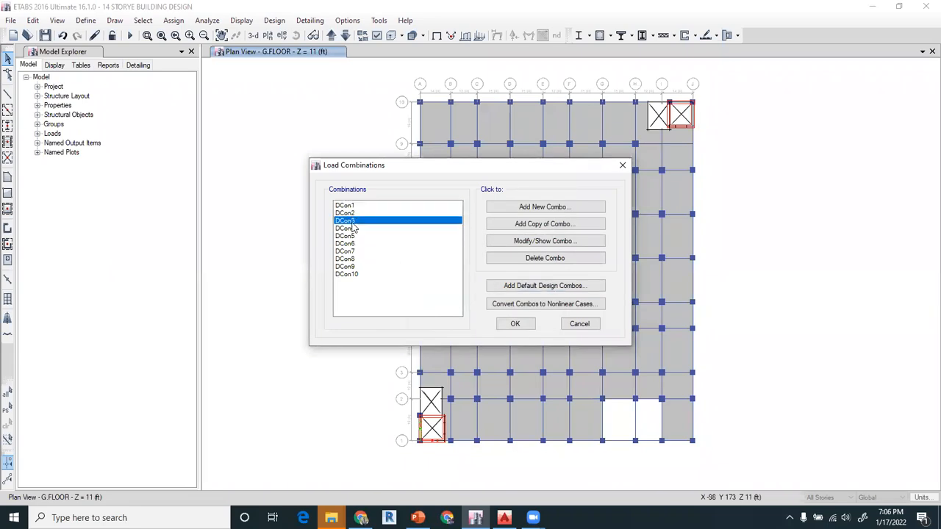
pyautogui.click(524, 244)
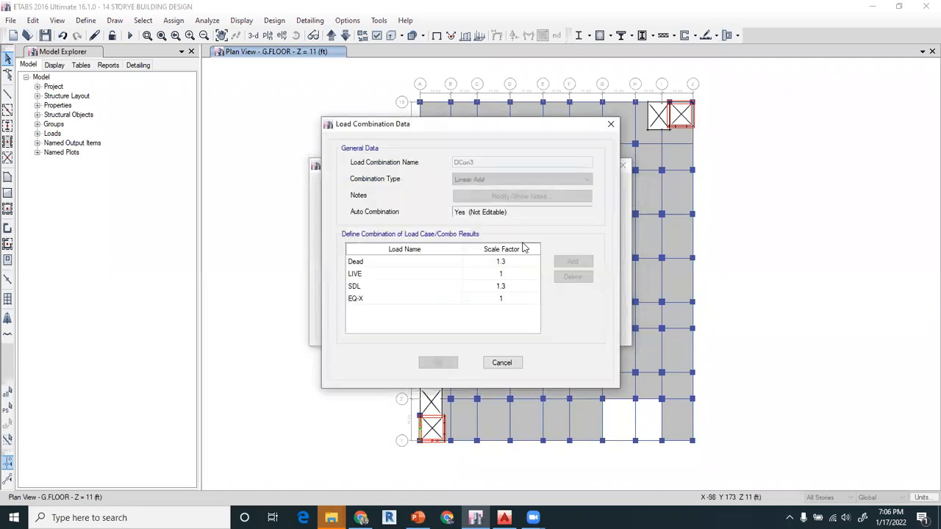
pyautogui.click(508, 363)
pyautogui.click(358, 235)
pyautogui.click(509, 244)
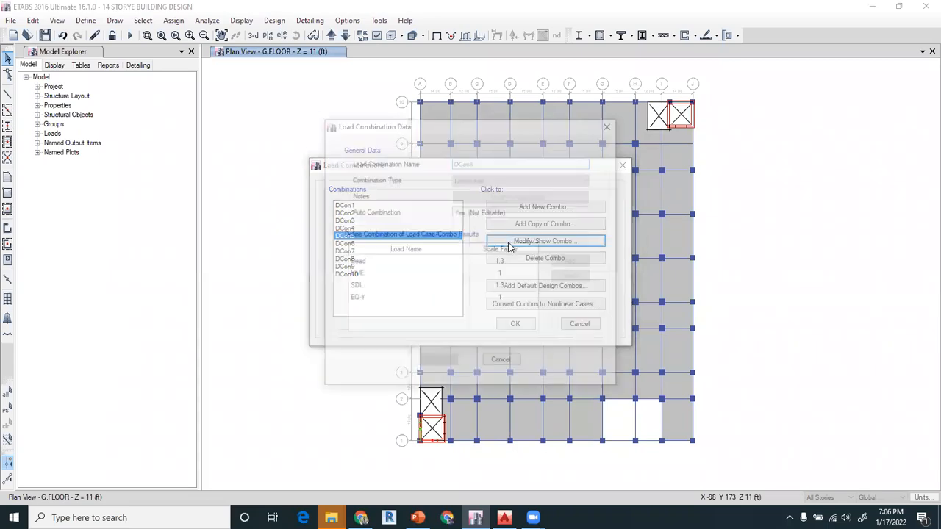
pyautogui.click(506, 361)
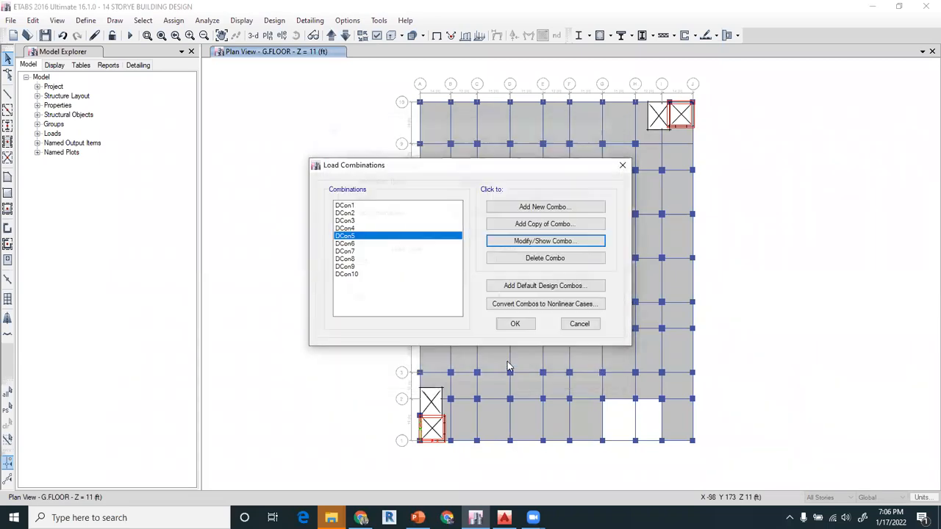
pyautogui.click(579, 324)
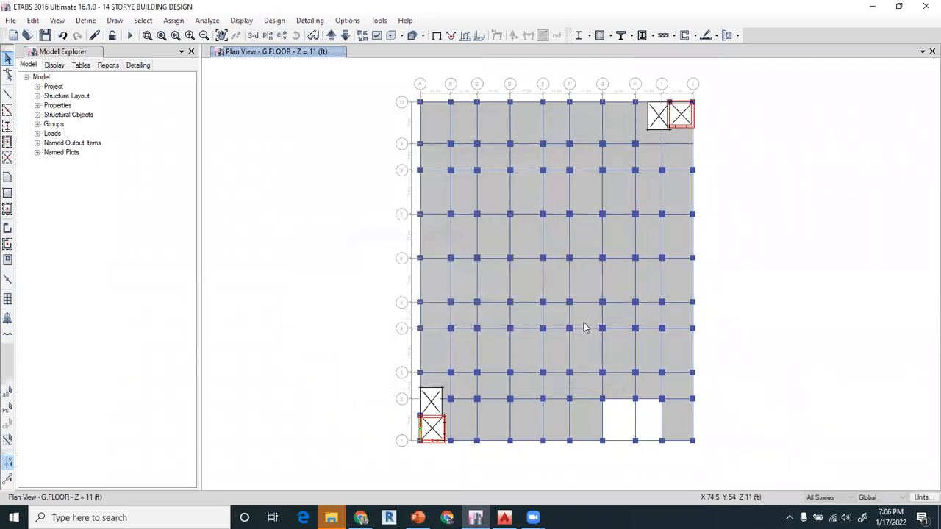
# Set the concrete frame design code to Mexican RCDF 2004 in the design preferences.
pyautogui.click(274, 20)
pyautogui.moveTo(308, 50)
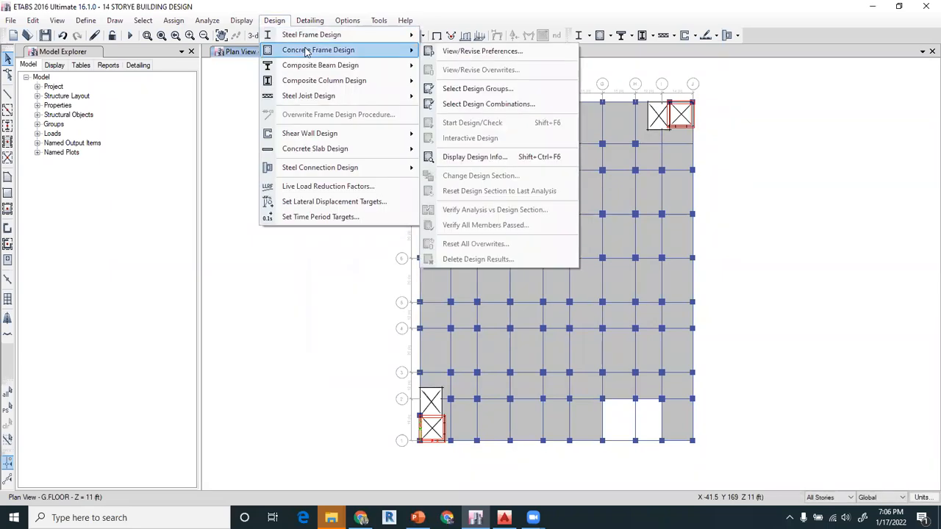
pyautogui.click(482, 51)
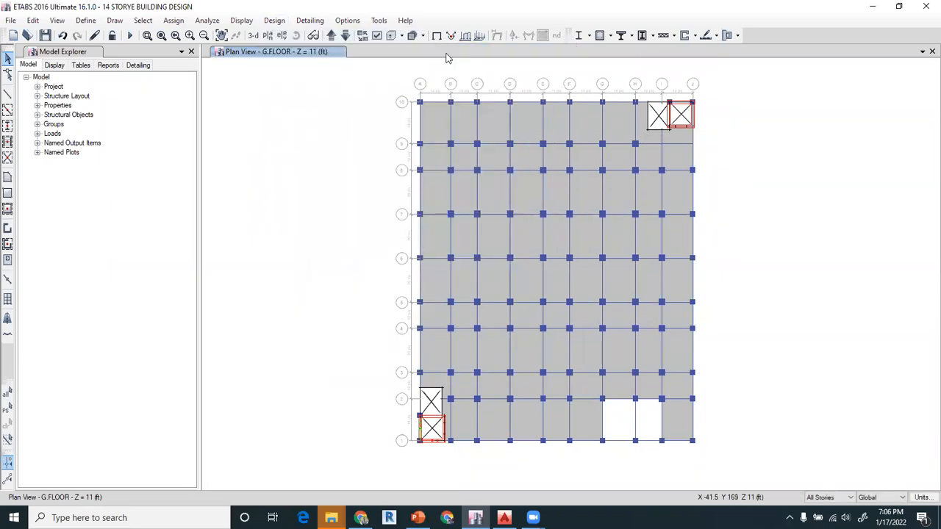
pyautogui.click(511, 126)
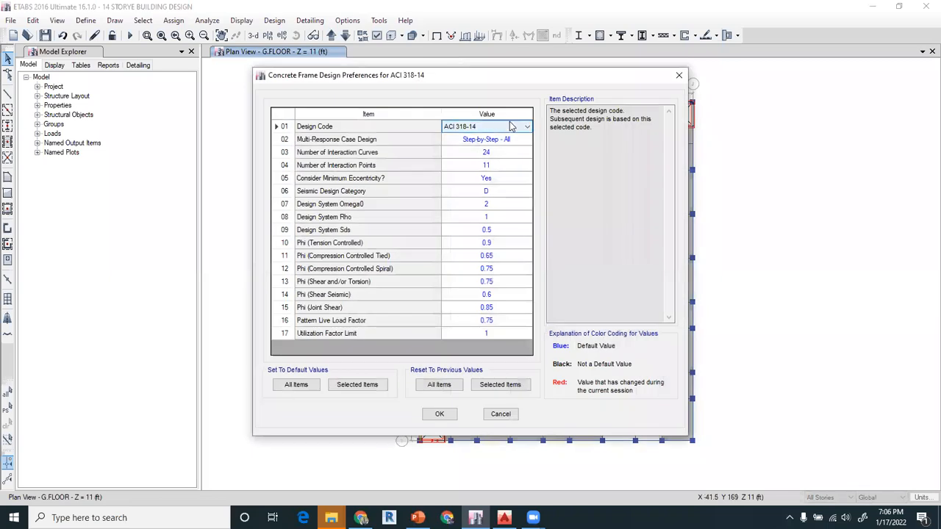
pyautogui.click(512, 127)
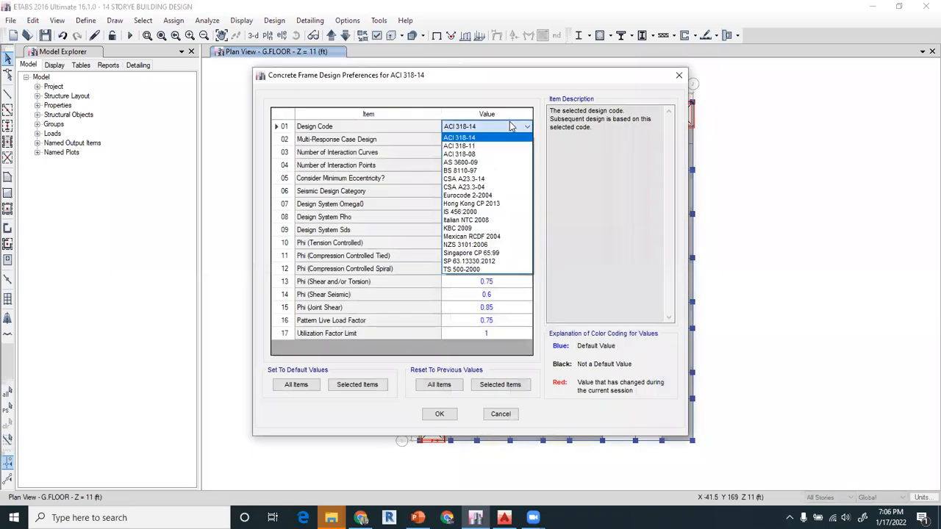
pyautogui.click(477, 237)
pyautogui.click(443, 418)
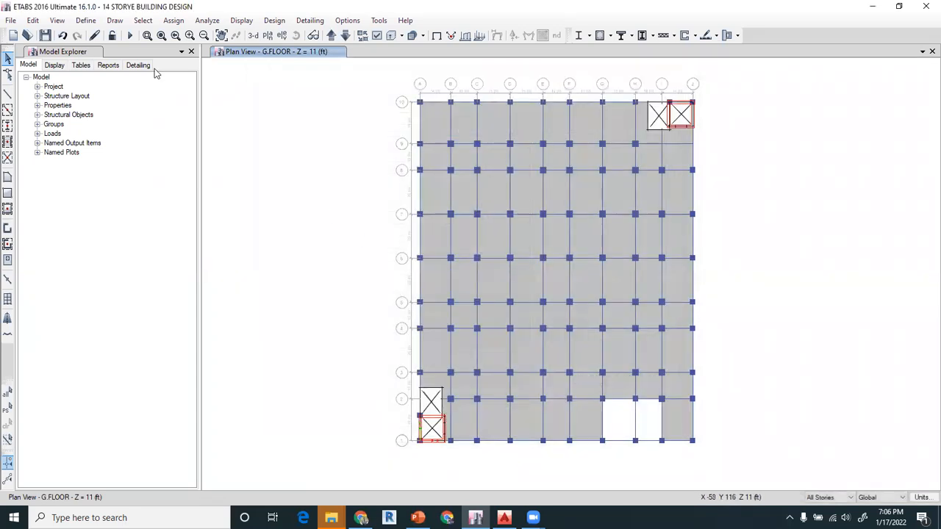
# Try adding the default load combinations for concrete frame design, inspect DCon1, and discard the additions.
pyautogui.click(86, 21)
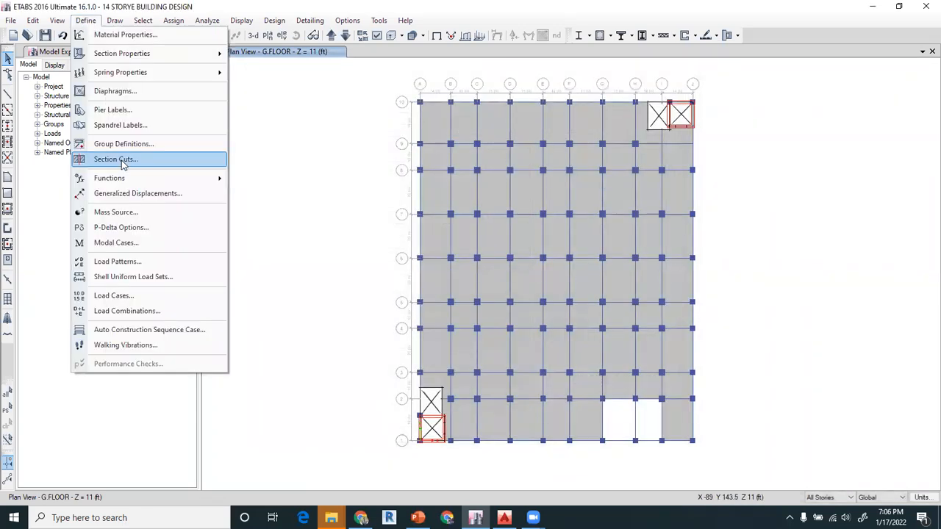
pyautogui.click(140, 309)
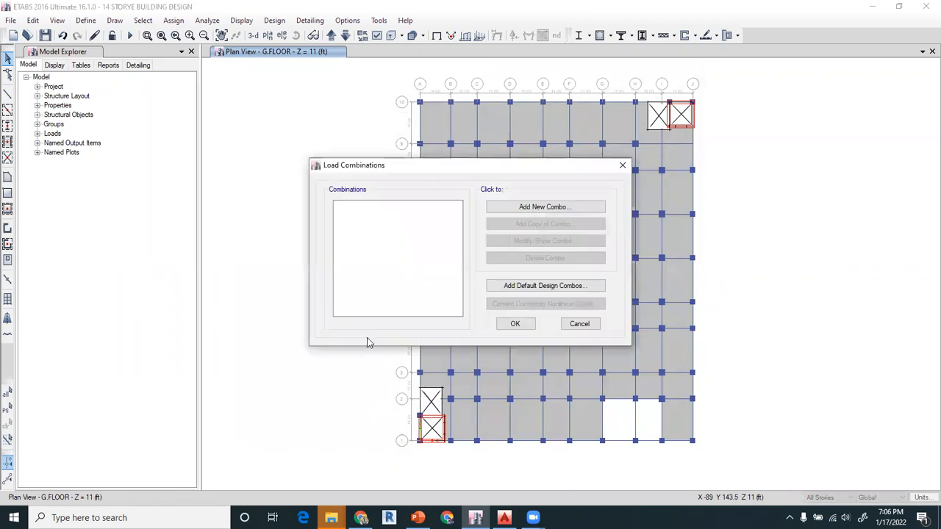
pyautogui.click(544, 286)
pyautogui.click(426, 240)
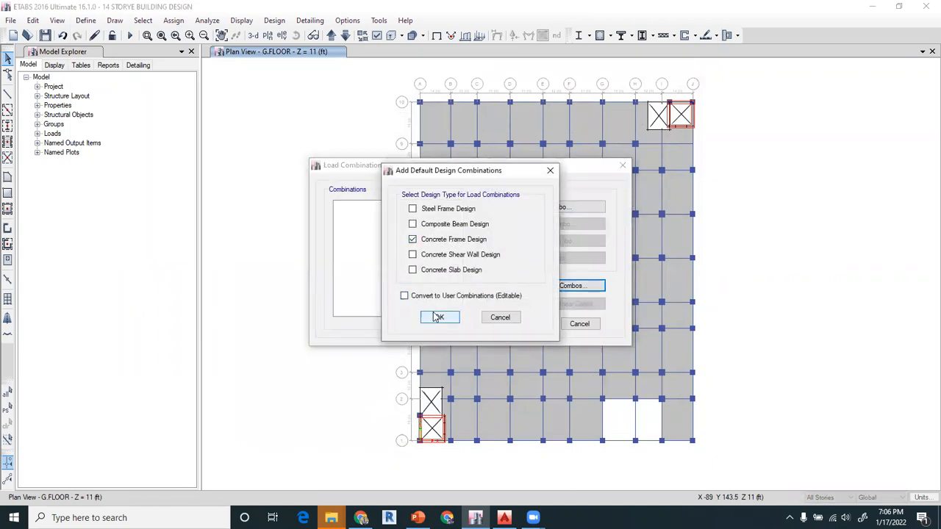
pyautogui.click(439, 317)
pyautogui.click(544, 240)
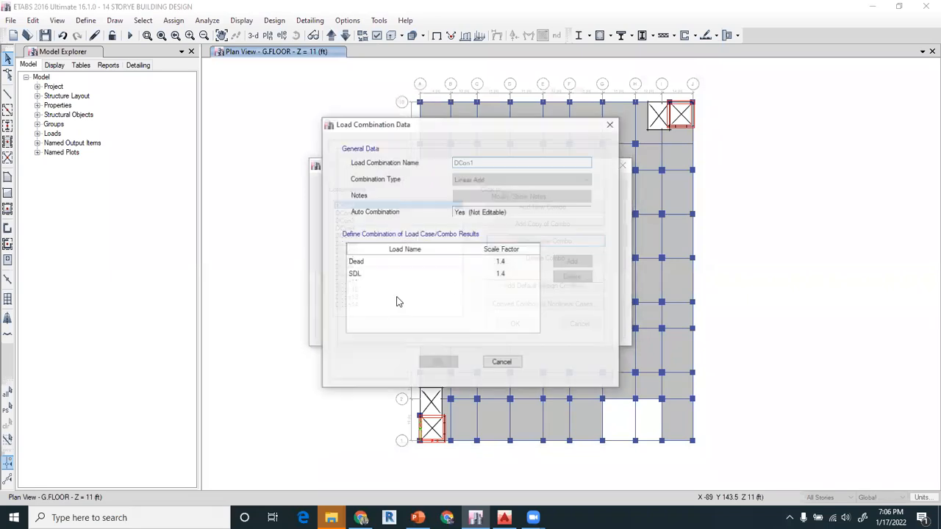
pyautogui.click(505, 364)
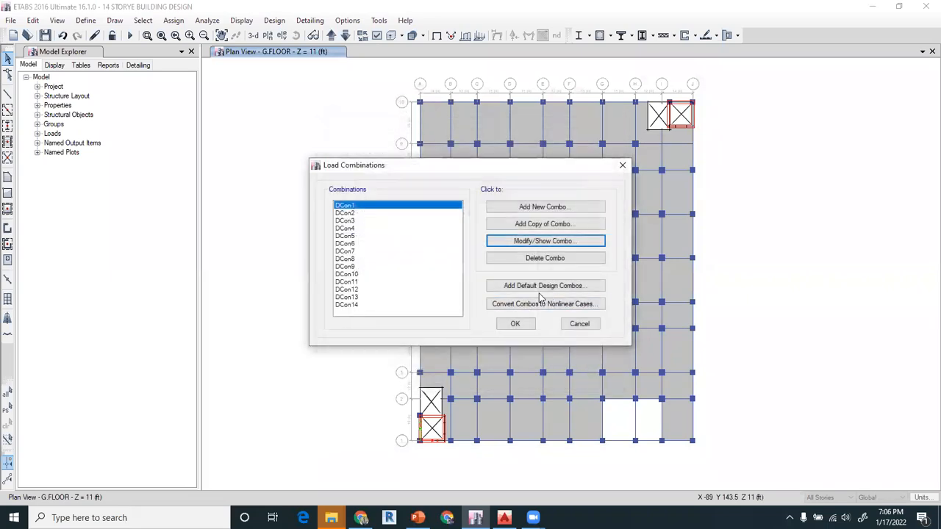
pyautogui.click(572, 323)
# Set the concrete frame design code to ACI 318-14 in the design preferences.
pyautogui.click(274, 20)
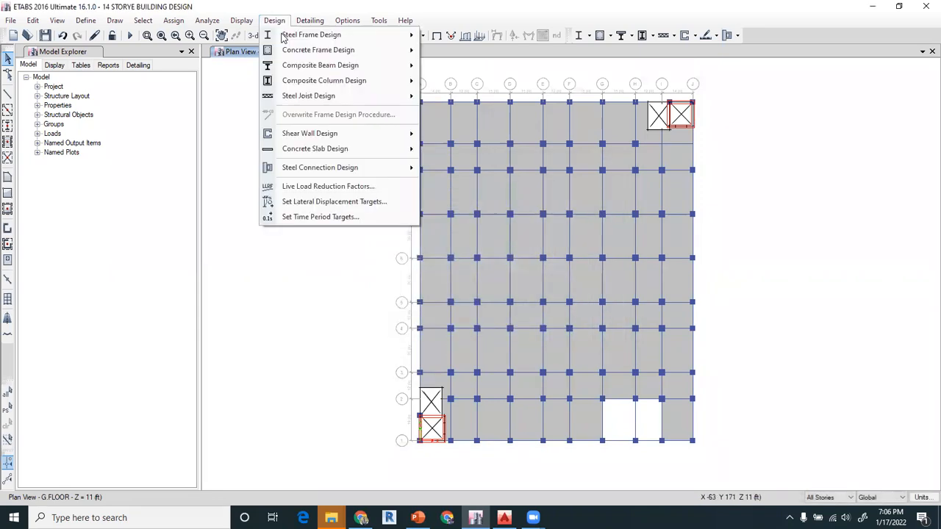
pyautogui.moveTo(368, 49)
pyautogui.click(483, 50)
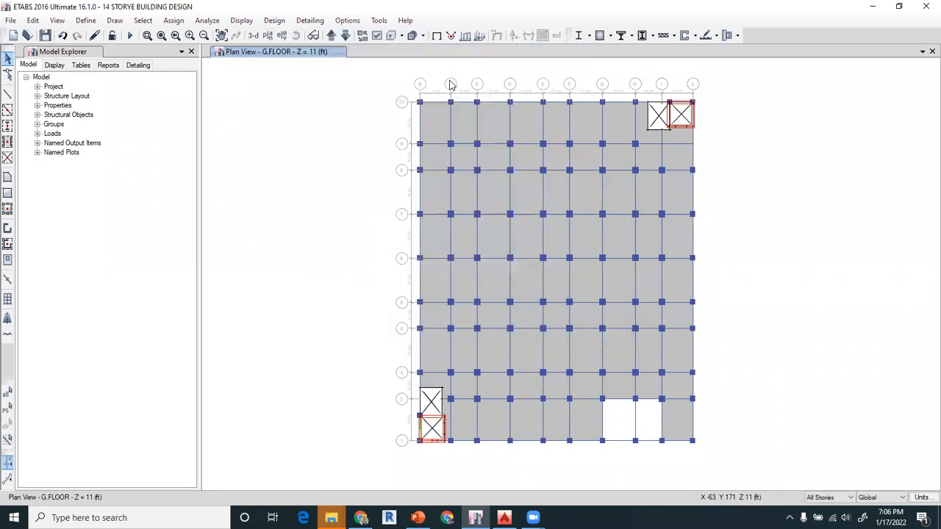
pyautogui.click(484, 126)
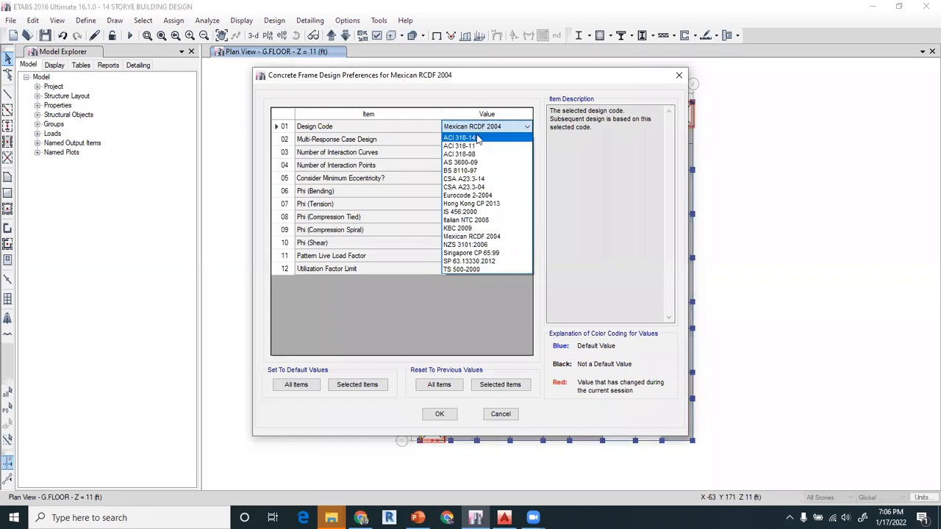
pyautogui.click(479, 140)
pyautogui.click(440, 414)
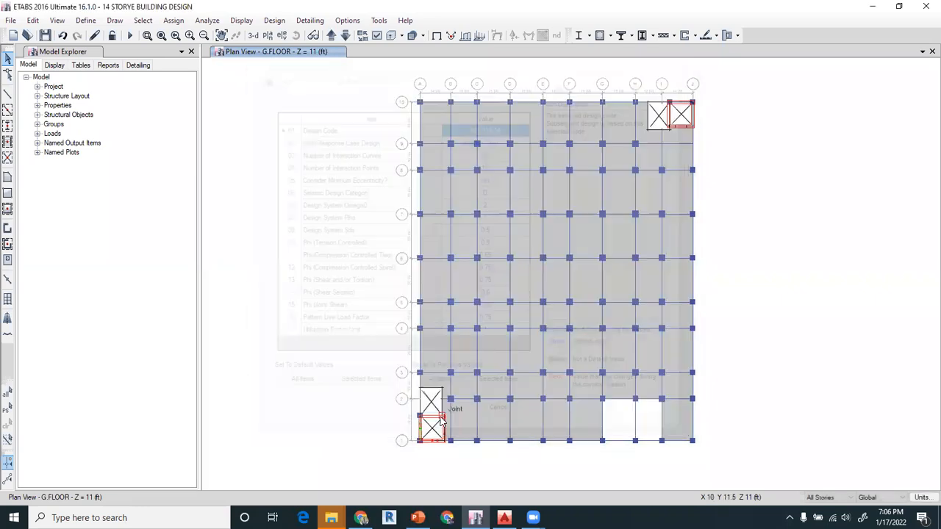
# Create a new load combination named 1.4 D.
pyautogui.click(86, 21)
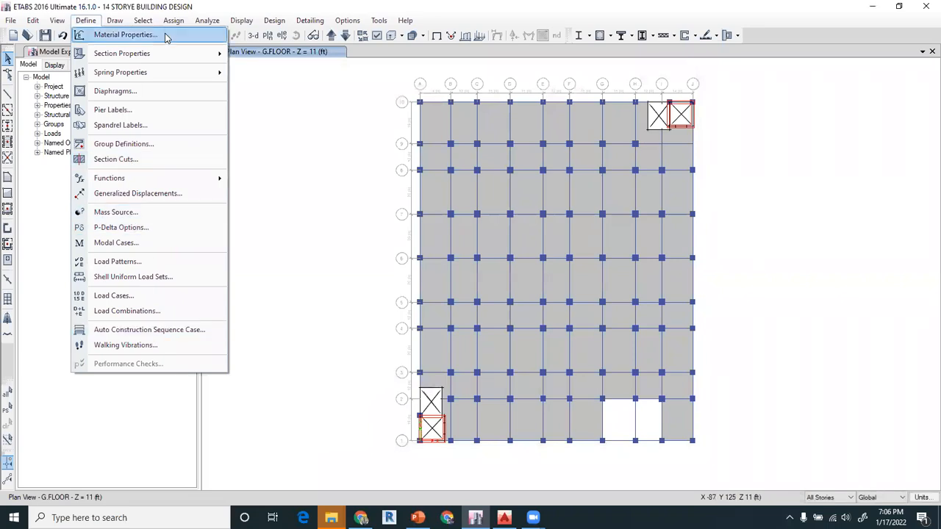
pyautogui.click(158, 5)
pyautogui.click(87, 20)
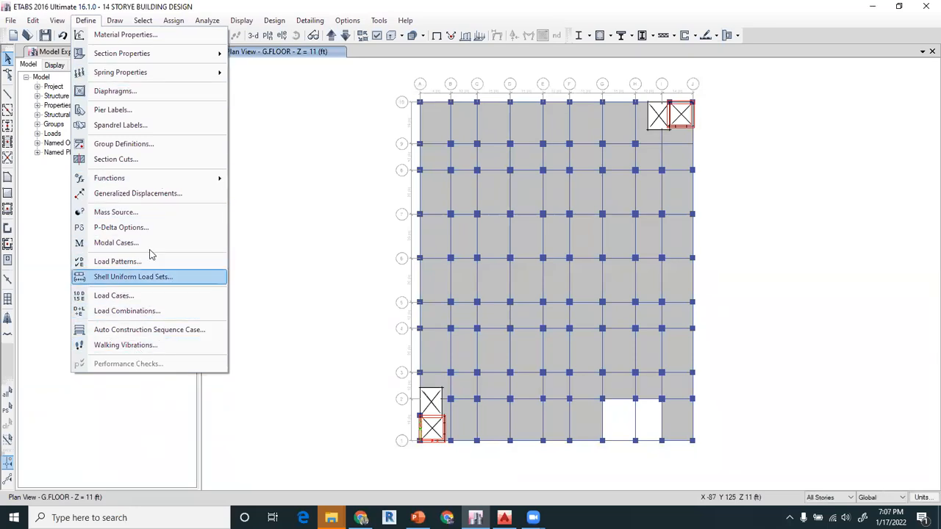
pyautogui.click(147, 312)
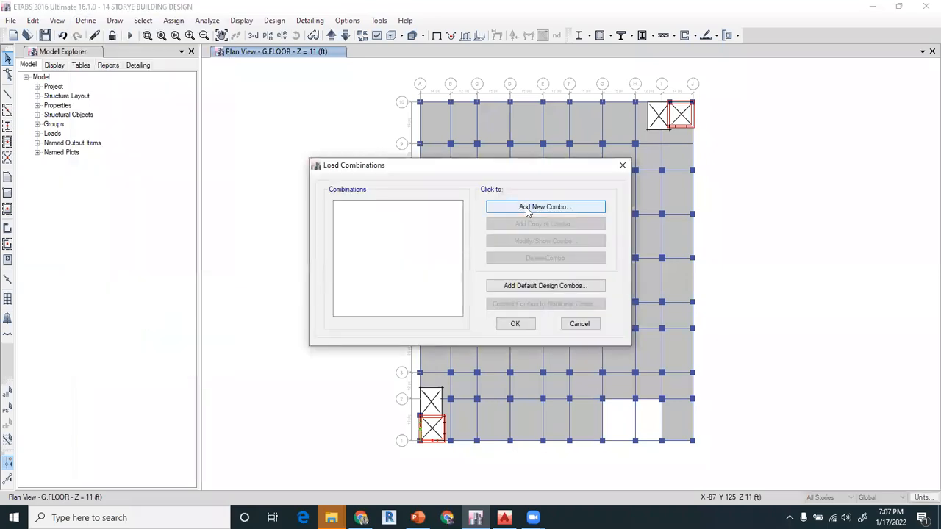
pyautogui.click(526, 208)
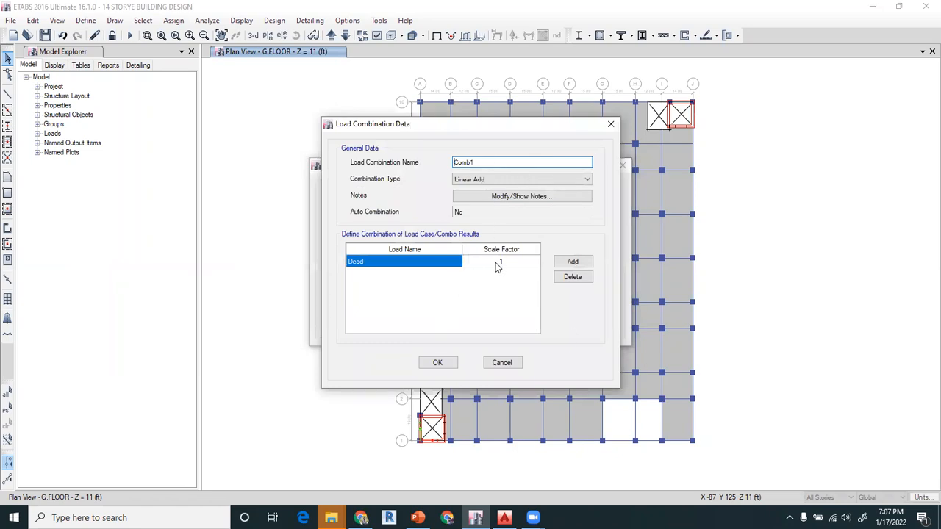
pyautogui.click(611, 126)
pyautogui.click(521, 209)
pyautogui.doubleClick(490, 162)
pyautogui.write('1.4 D')
# Set the Dead scale factor to 1.4, add the SDL load case with factor 1.4, and save the combination.
pyautogui.click(526, 263)
pyautogui.write('1.')
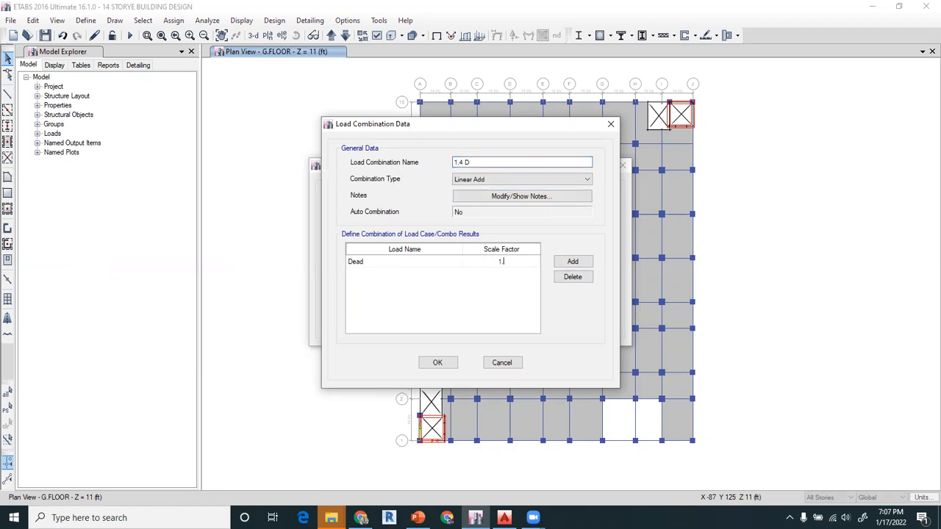
pyautogui.click(573, 262)
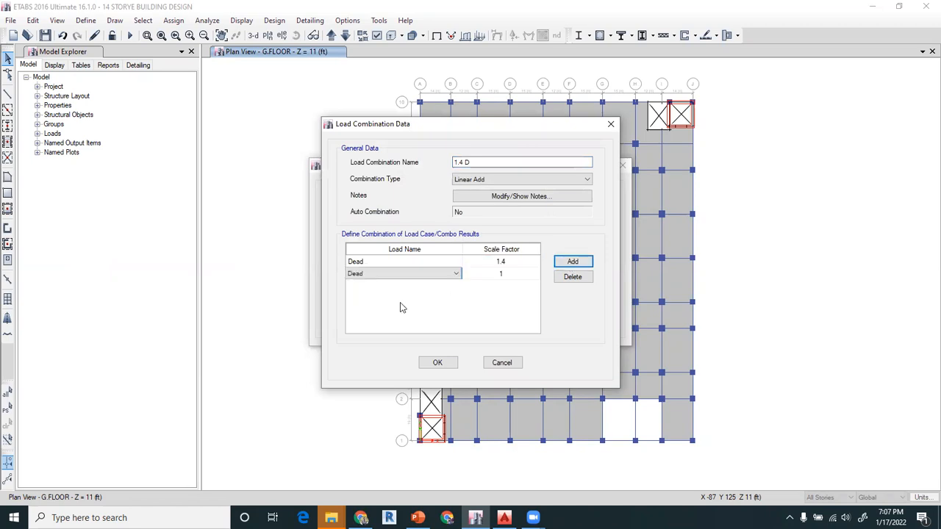
pyautogui.click(399, 275)
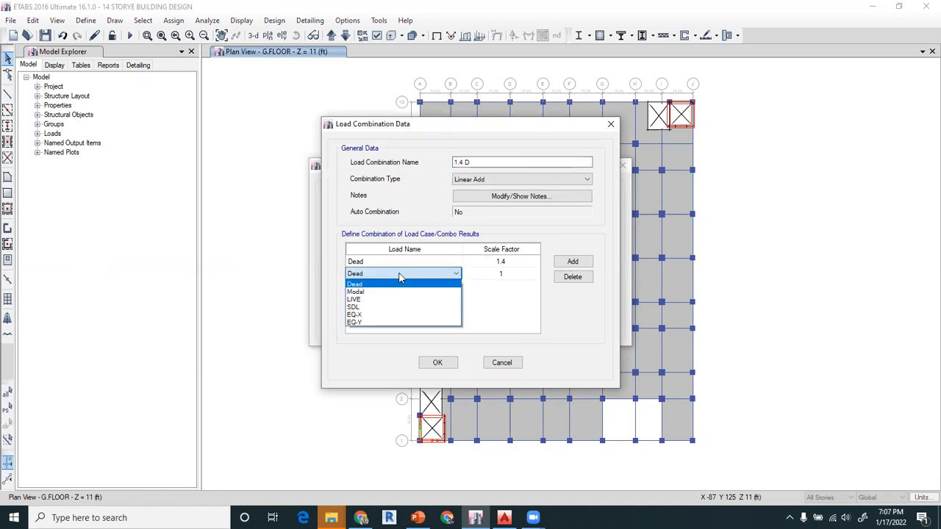
pyautogui.click(364, 310)
pyautogui.click(509, 276)
pyautogui.write('1.4')
pyautogui.press('Return')
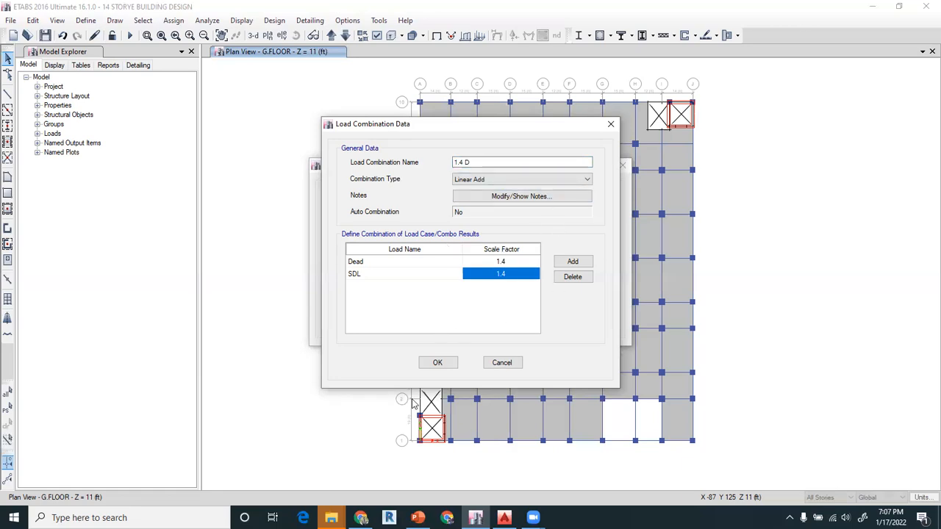
pyautogui.click(439, 363)
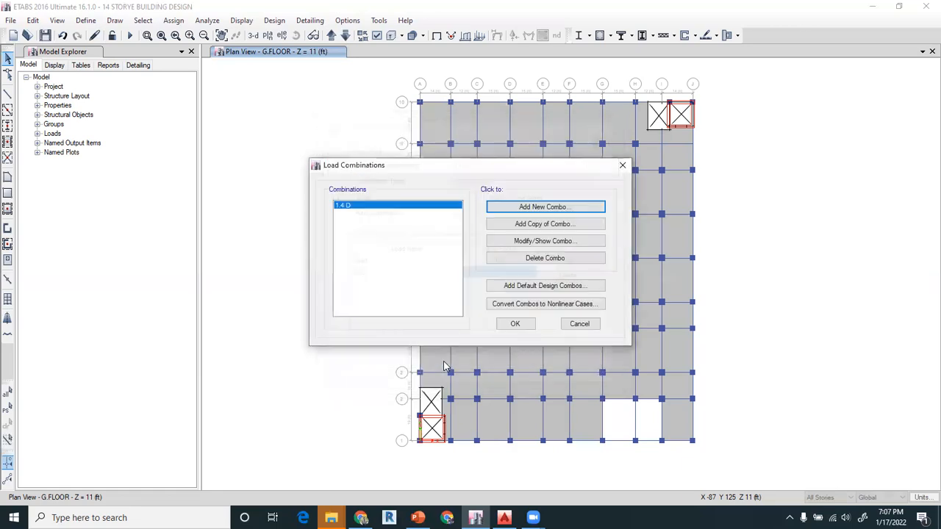
# Copy the 1.4 D combination as 1.2 D + 1.6 L and add the LIVE load case to it.
pyautogui.click(511, 224)
pyautogui.click(498, 162)
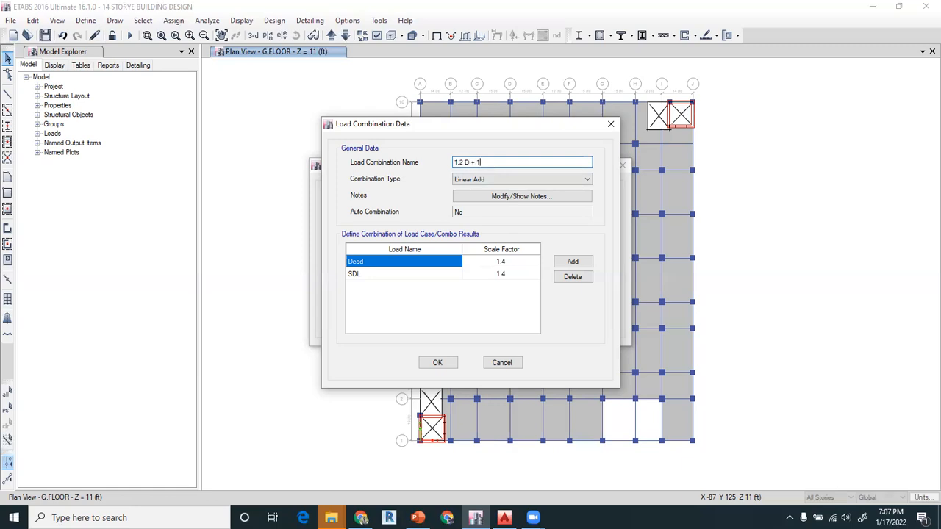
pyautogui.click(570, 263)
pyautogui.click(457, 286)
pyautogui.click(398, 312)
# Set the scale factors to 1.2 for Dead, 1.2 for SDL and 1.6 for LIVE, and save the combination.
pyautogui.click(500, 262)
pyautogui.write('1')
pyautogui.press('Return')
pyautogui.write('2')
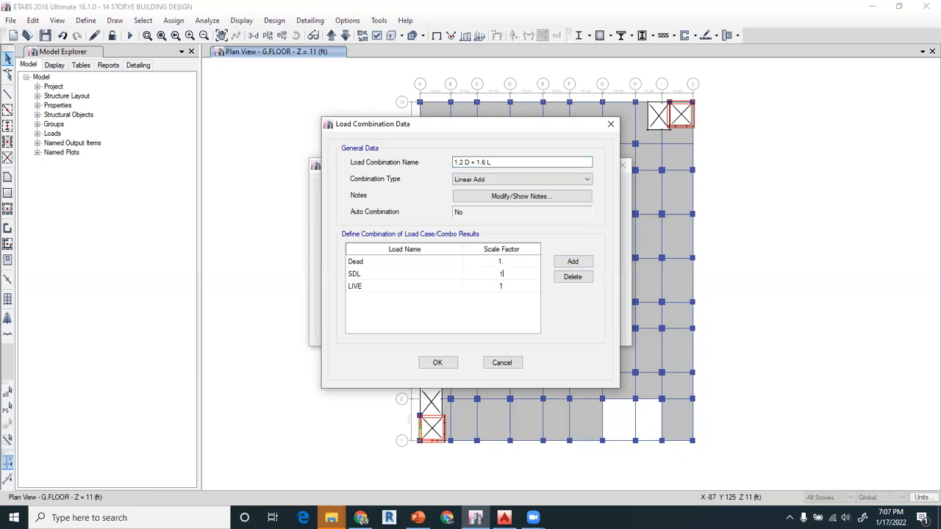
pyautogui.write('.2')
pyautogui.press('Return')
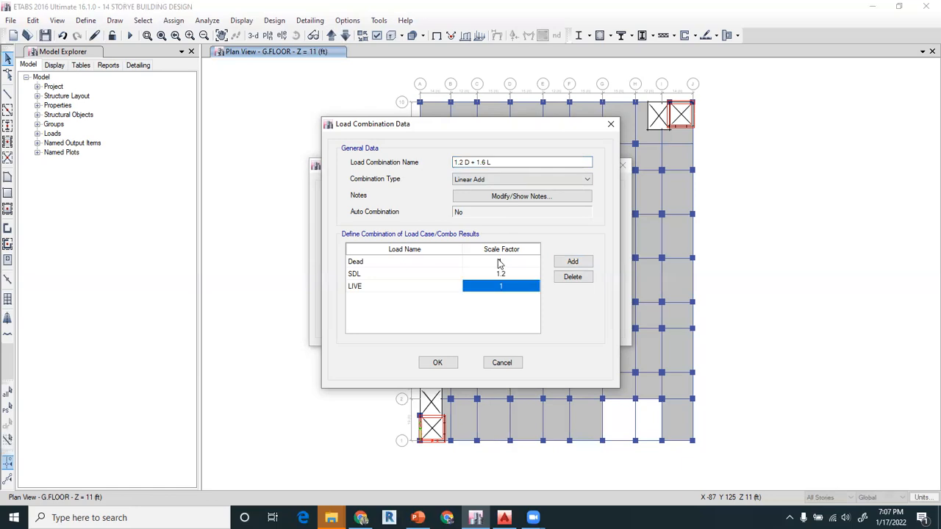
pyautogui.click(498, 264)
pyautogui.write('1.2')
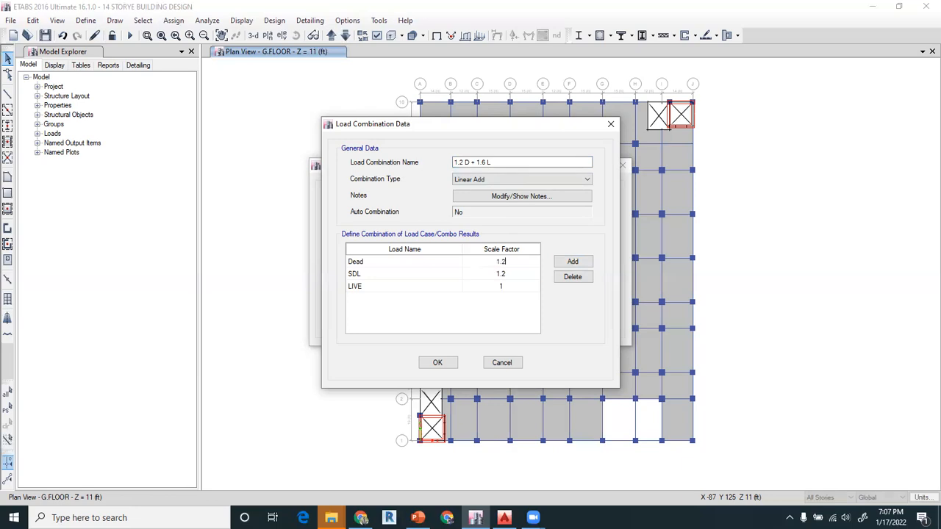
pyautogui.press('Return')
pyautogui.press('Return')
pyautogui.write('1.6')
pyautogui.press('Return')
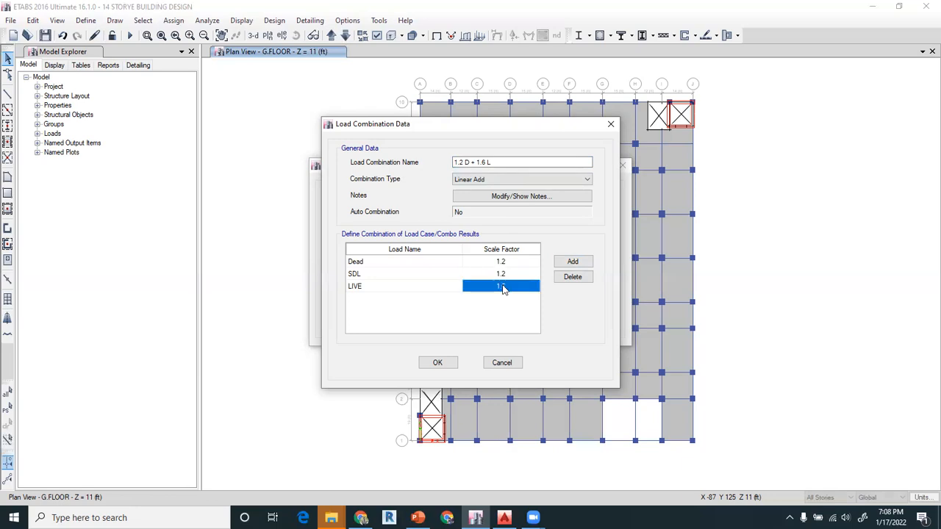
pyautogui.click(445, 367)
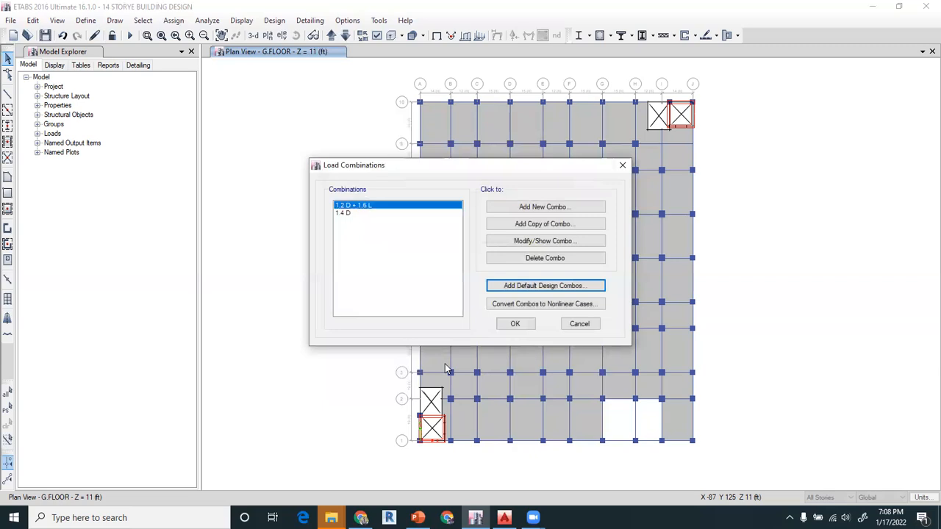
# Copy the 1.2 D + 1.6 L combination and set its LIVE scale factor to 0.5, consulting the combination list in PowerPoint.
pyautogui.click(536, 224)
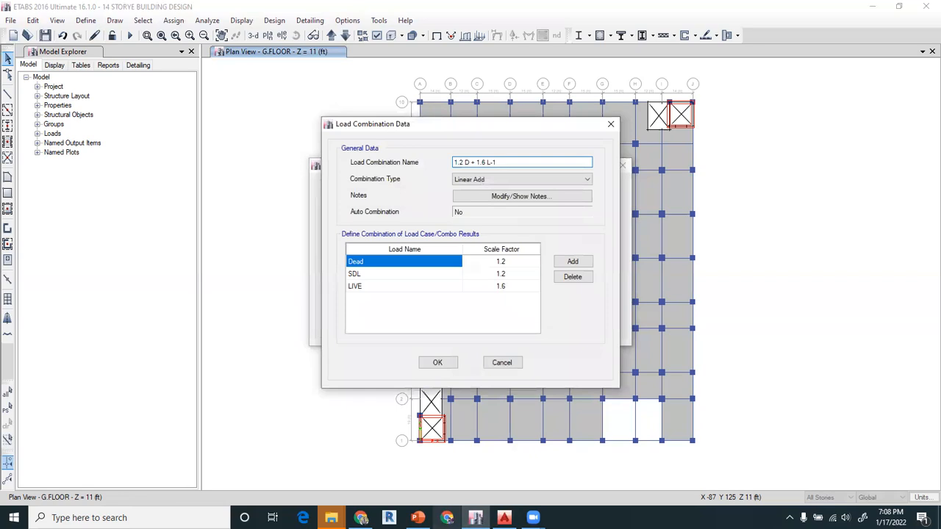
pyautogui.click(418, 518)
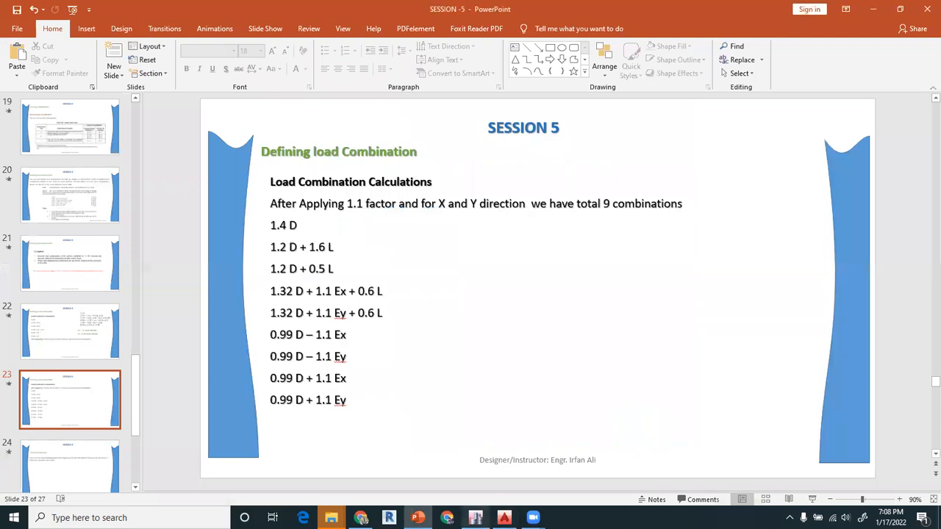
pyautogui.click(476, 518)
pyautogui.click(504, 288)
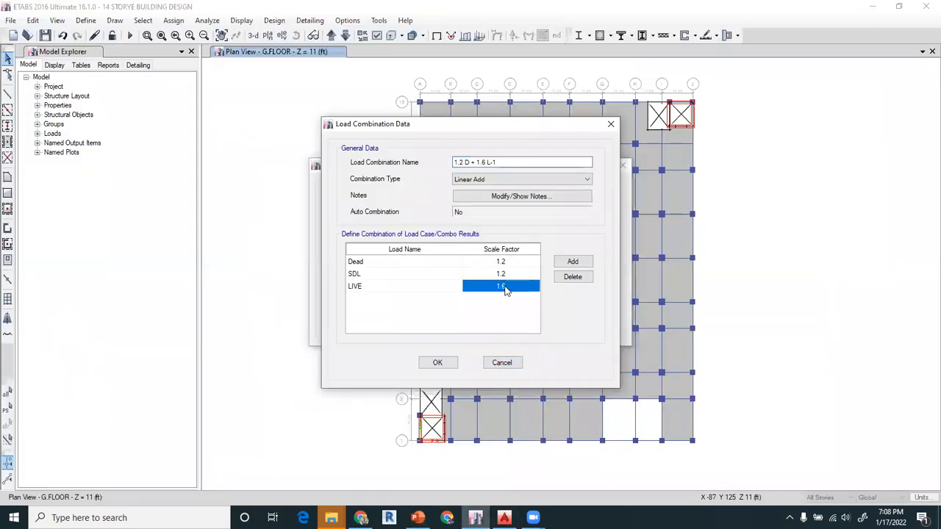
pyautogui.write('0')
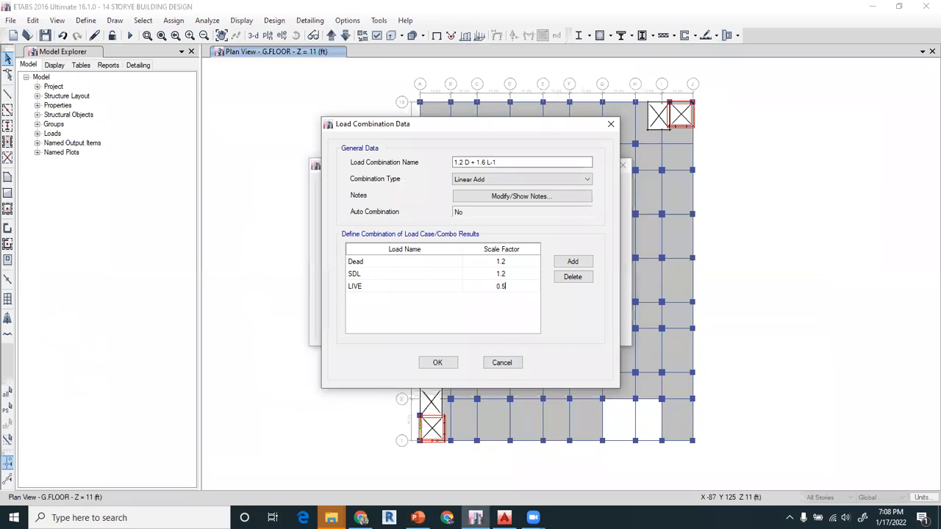
pyautogui.write('.5')
pyautogui.press('Return')
# Rename the copied combination as 1.2 D + 0.5 L and save it.
pyautogui.click(500, 161)
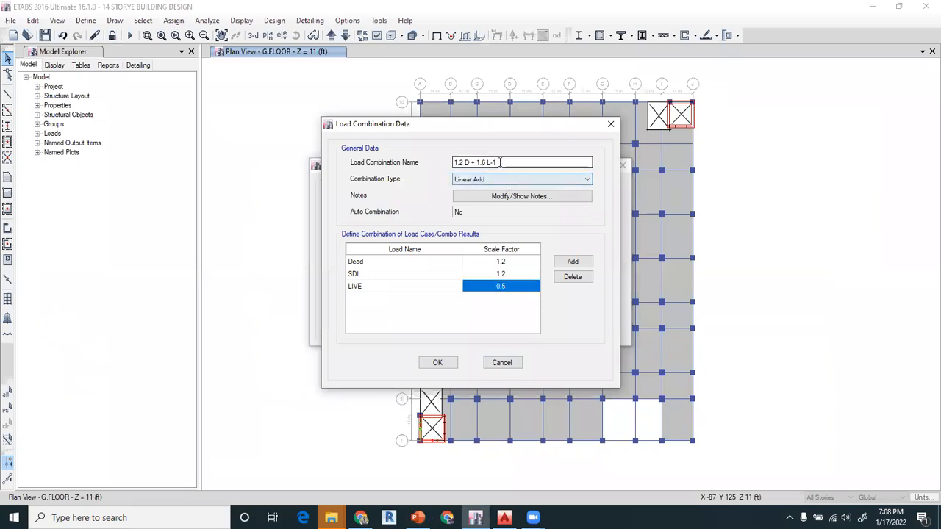
pyautogui.press('BackSpace')
pyautogui.press('BackSpace')
pyautogui.press('BackSpace')
pyautogui.write('0')
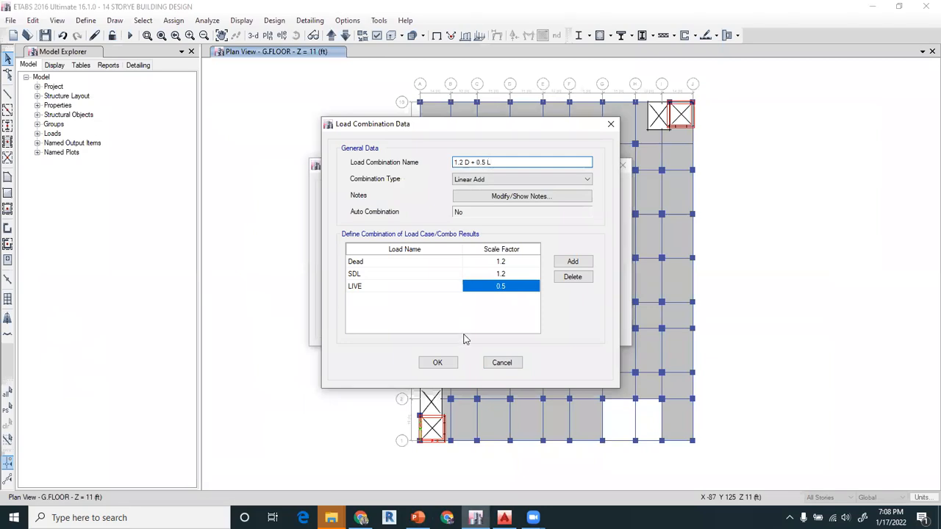
pyautogui.click(437, 363)
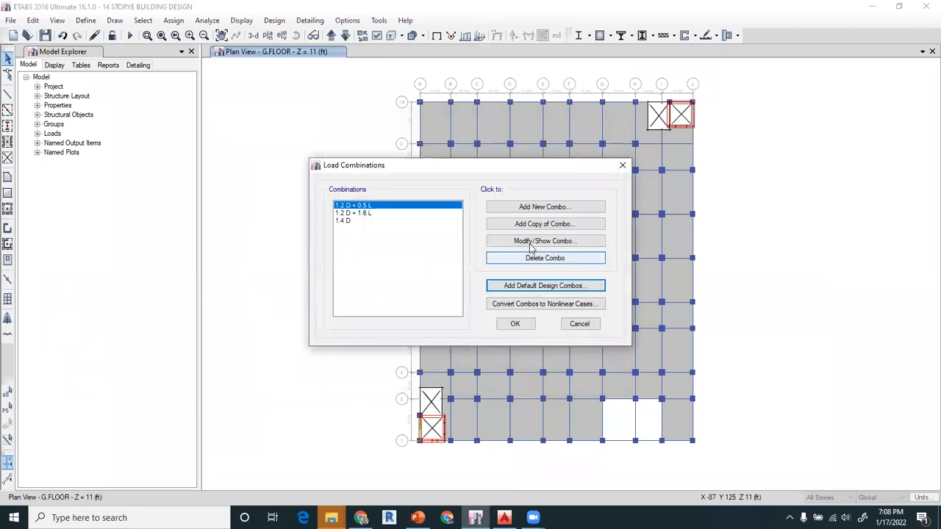
# Copy the 1.2 D + 0.5 L combination as 1.32 D + 1.1 EX + 0.6 L, consulting the combination list in PowerPoint.
pyautogui.click(529, 225)
pyautogui.click(417, 517)
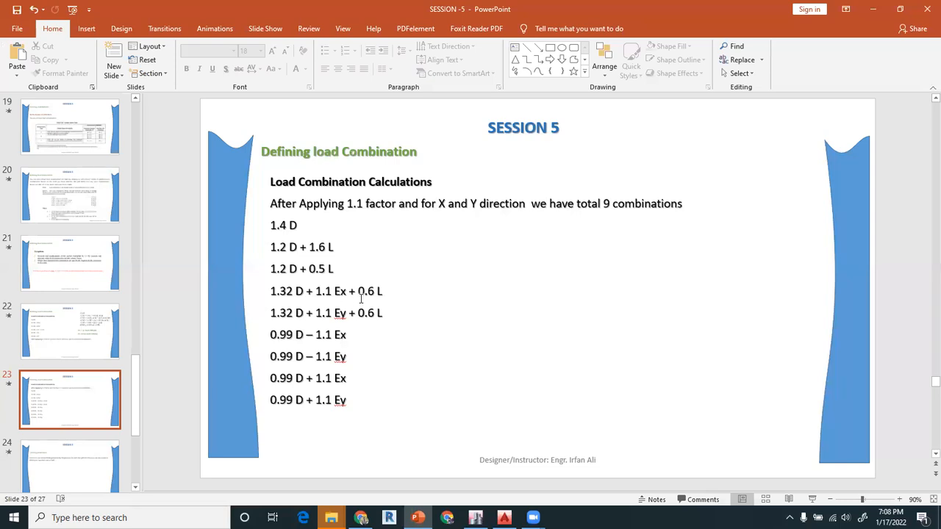
pyautogui.click(475, 518)
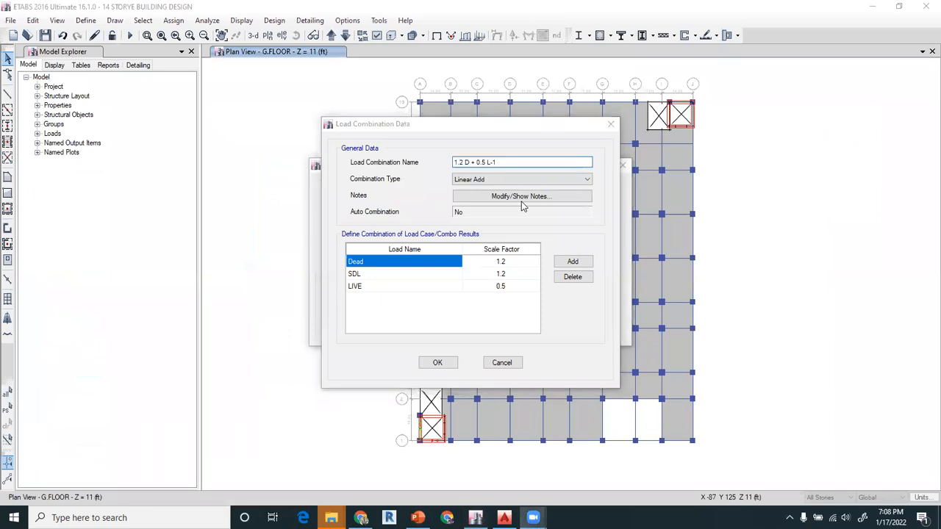
pyautogui.click(514, 167)
pyautogui.write('1.1 EX +')
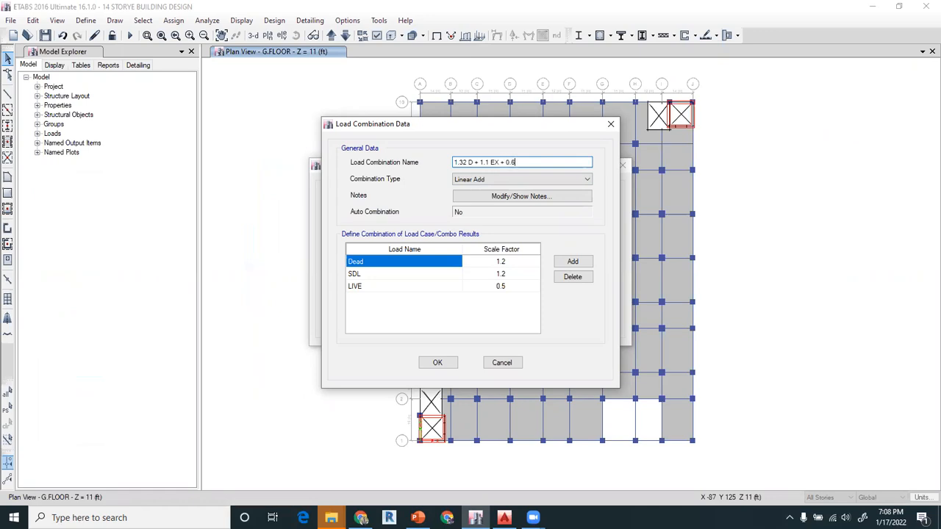
# Set the scale factors to 1.32 for Dead, 1.32 for SDL and 0.6 for LIVE.
pyautogui.click(501, 264)
pyautogui.write('1.32')
pyautogui.press('Return')
pyautogui.write('1.32')
pyautogui.press('Return')
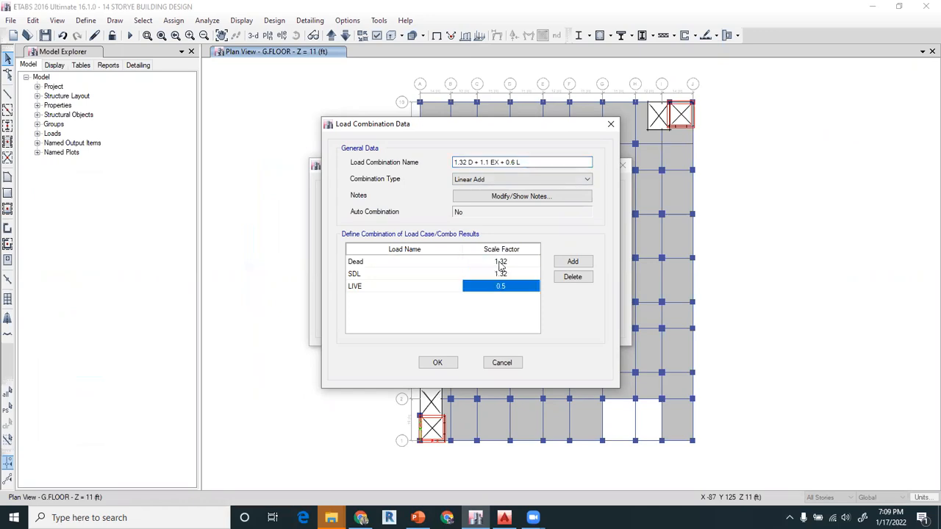
pyautogui.write('0')
pyautogui.press('Return')
# Add the EQ-X load case with a scale factor of 1.1 and save the combination.
pyautogui.click(573, 262)
pyautogui.click(434, 298)
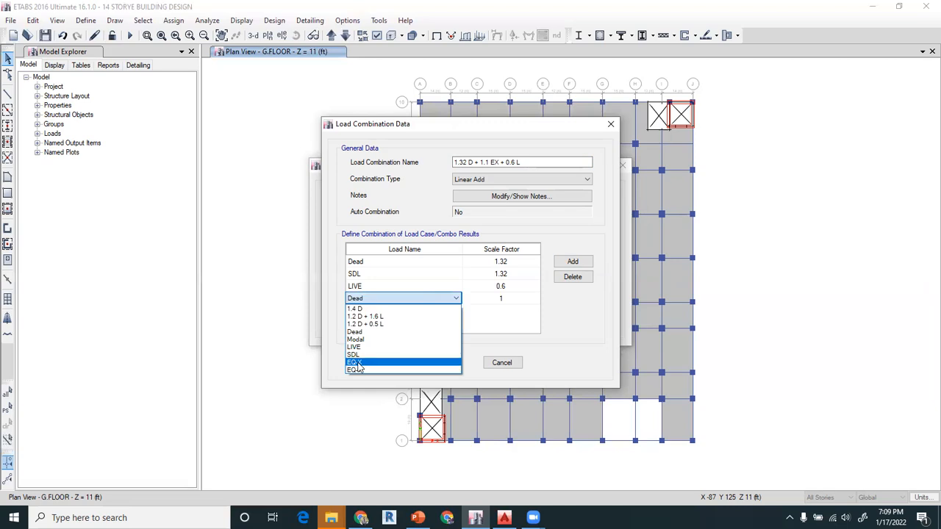
pyautogui.click(368, 362)
pyautogui.click(513, 304)
pyautogui.write('1.1')
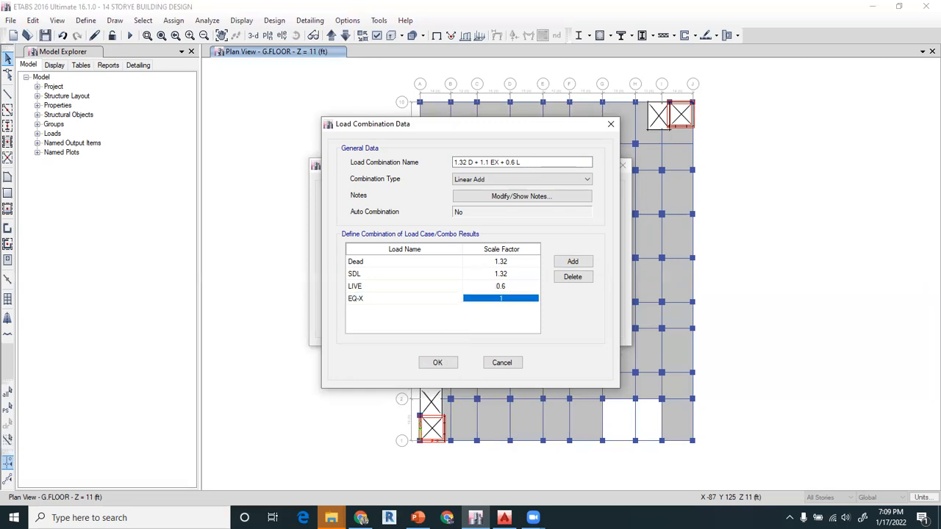
pyautogui.press('Return')
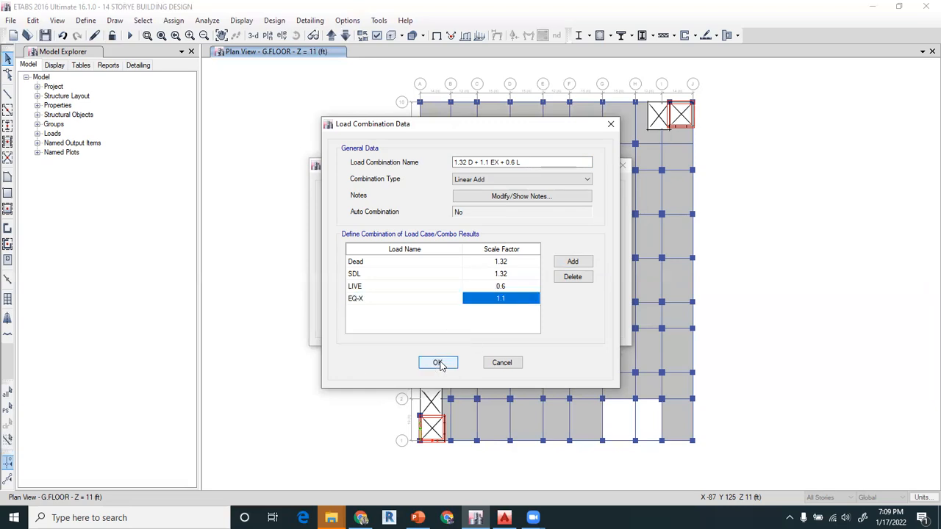
pyautogui.click(438, 363)
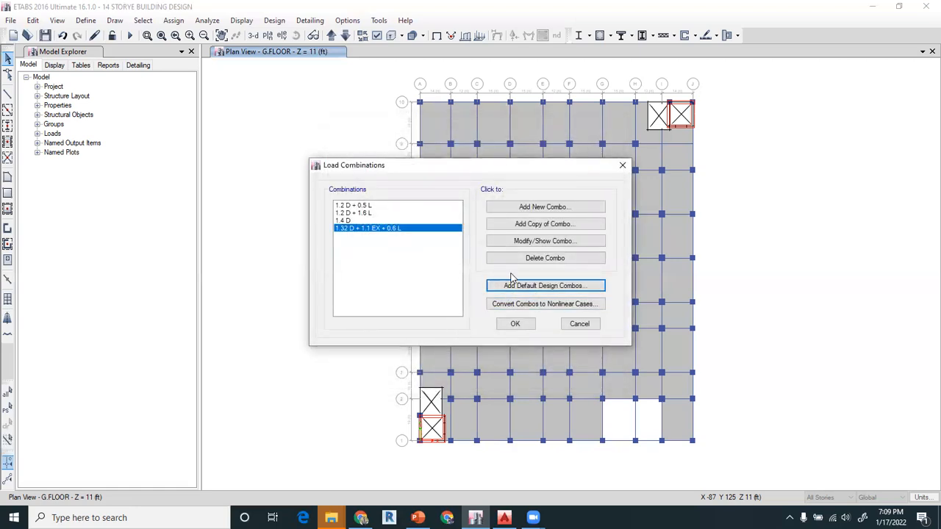
# Copy the EX combination as 1.32 D + 1.1 EY + 0.6 L, consulting the combination list in PowerPoint.
pyautogui.click(514, 224)
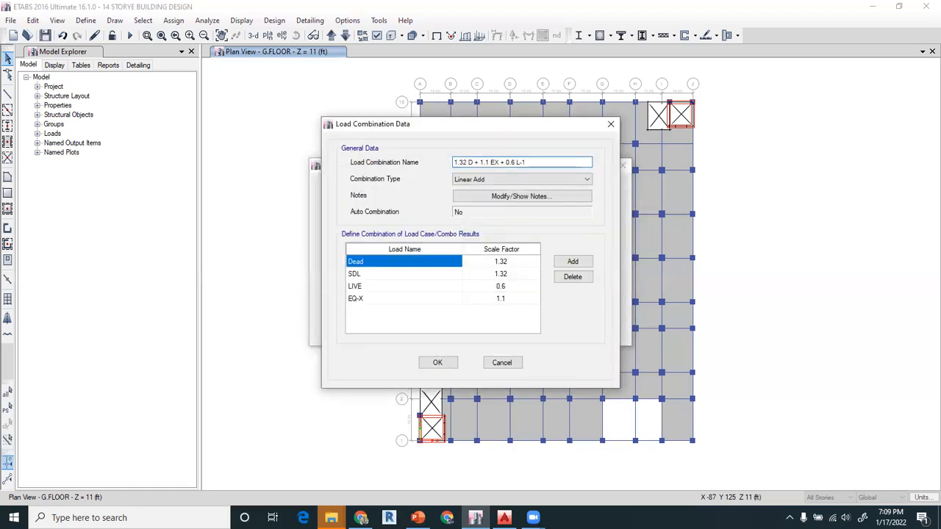
pyautogui.click(418, 518)
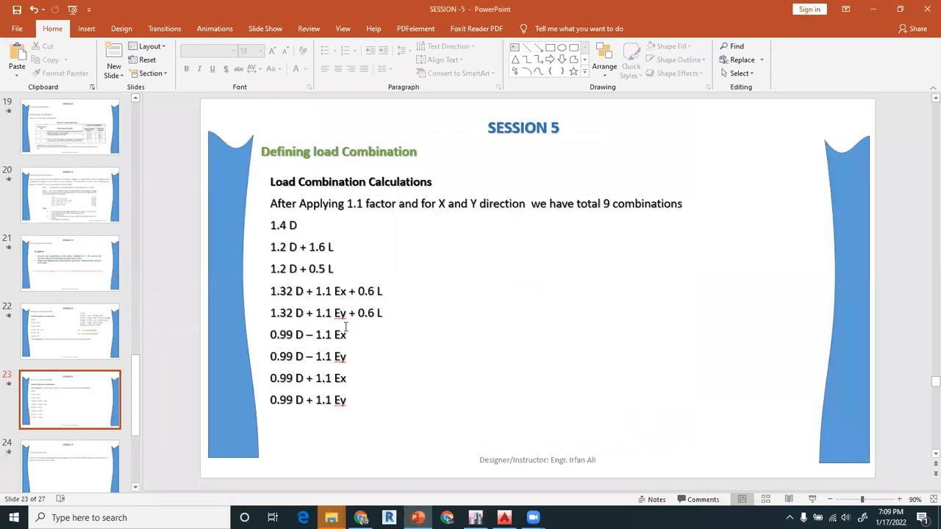
pyautogui.click(476, 517)
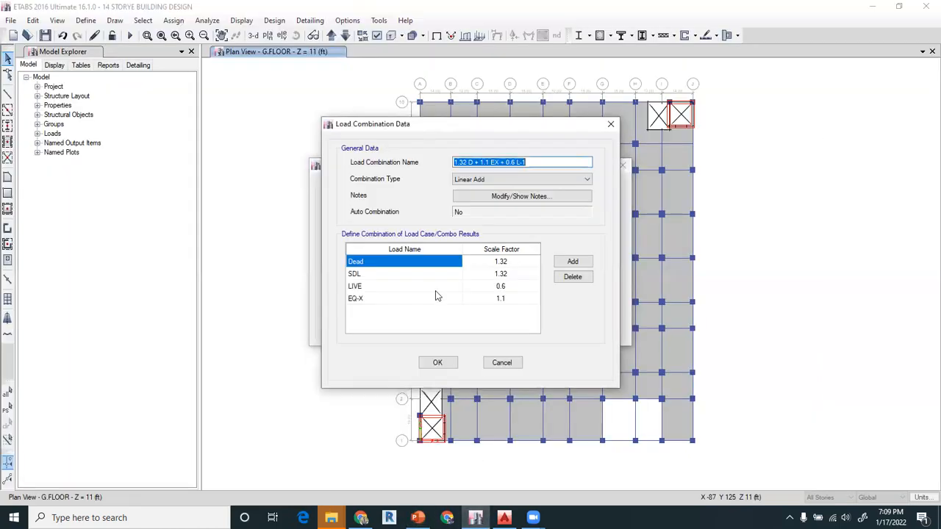
pyautogui.click(499, 161)
pyautogui.press('BackSpace')
pyautogui.write('Y')
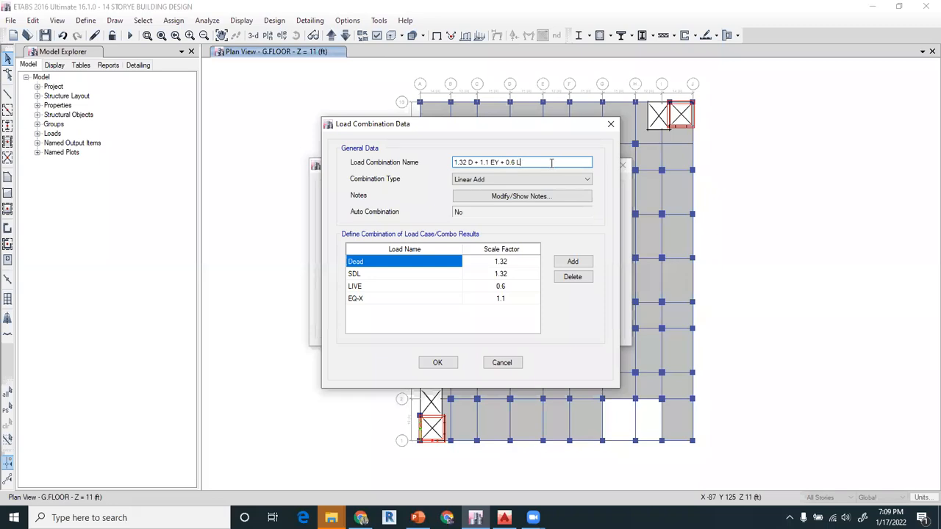
# Replace the EQ-X load case with EQ-Y and save the combination.
pyautogui.click(400, 300)
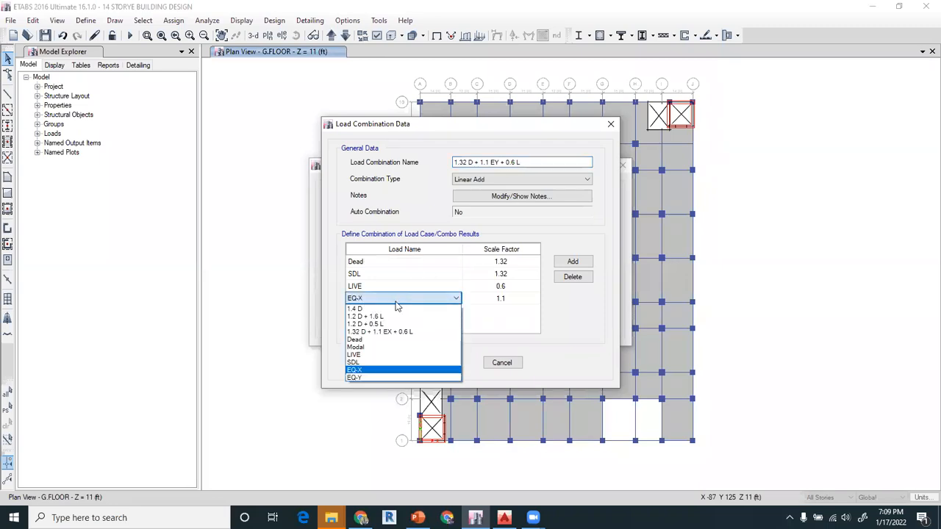
pyautogui.click(361, 379)
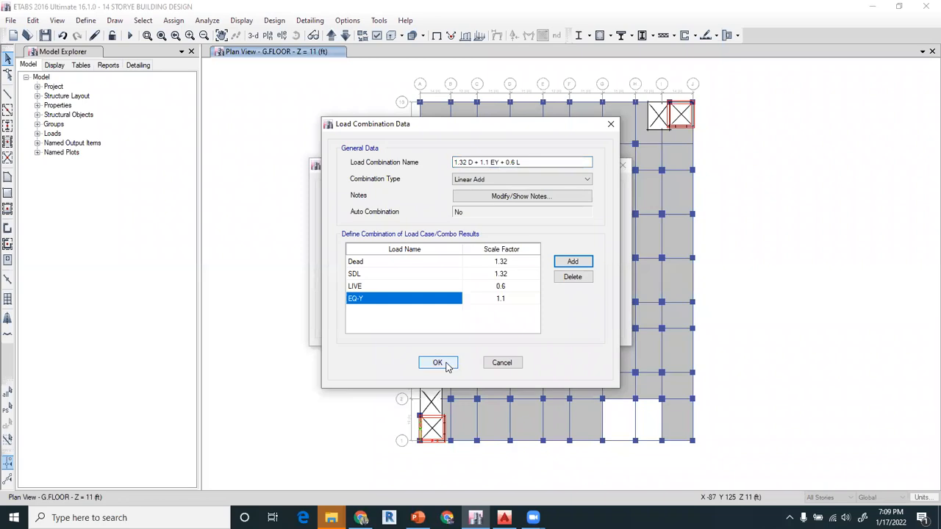
pyautogui.click(449, 366)
# Consulting the PowerPoint list, copy the 1.32 D + 1.1 EY + 0.6 L combination as 0.99 D -1.1 EX and delete its LIVE load case.
pyautogui.click(418, 518)
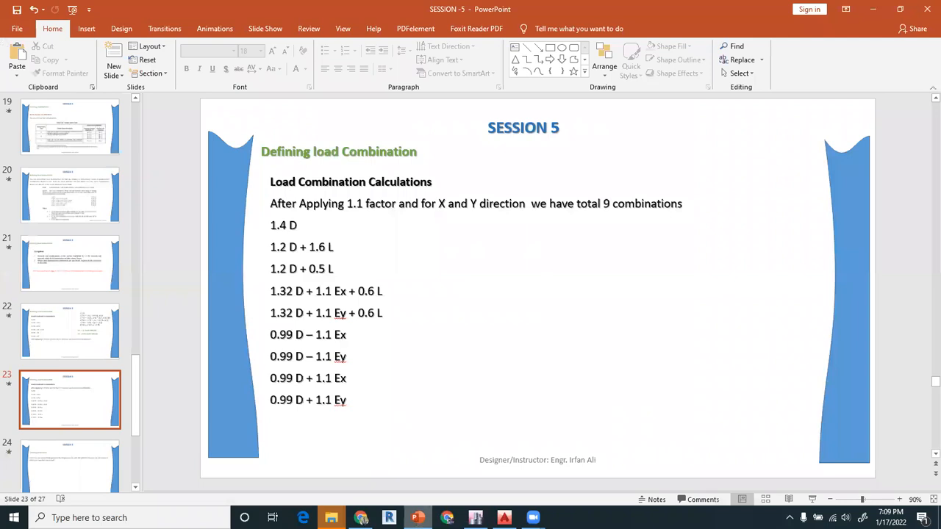
pyautogui.click(475, 518)
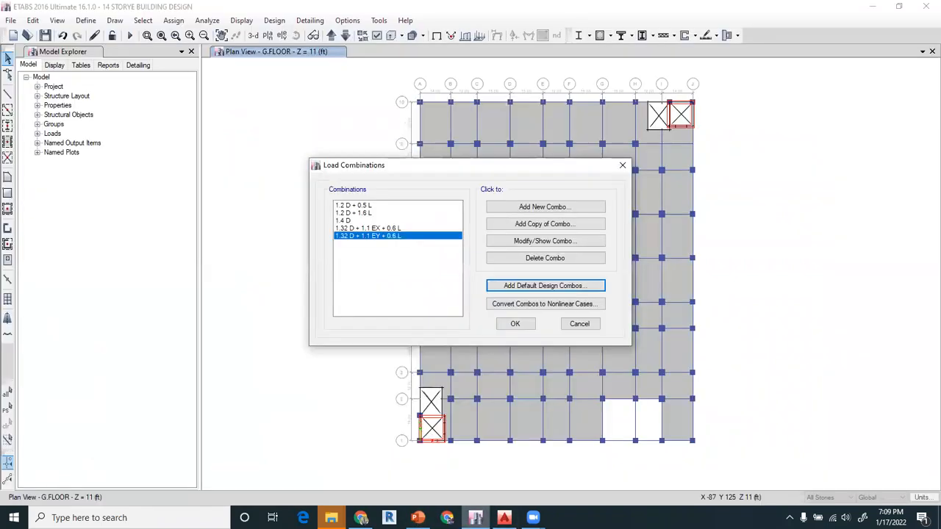
pyautogui.click(521, 226)
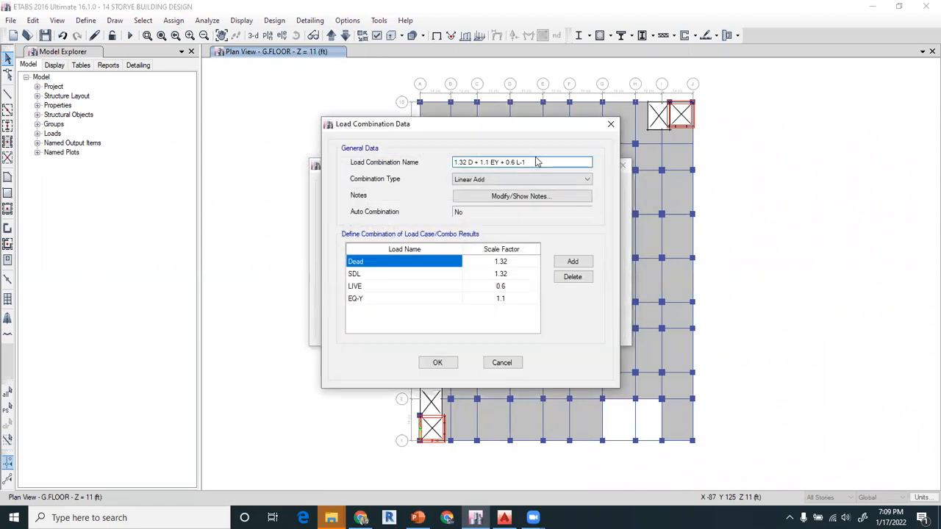
pyautogui.moveTo(538, 160); pyautogui.dragTo(351, 202)
pyautogui.write('0.99 D -1.1 EX')
pyautogui.click(514, 289)
pyautogui.click(566, 278)
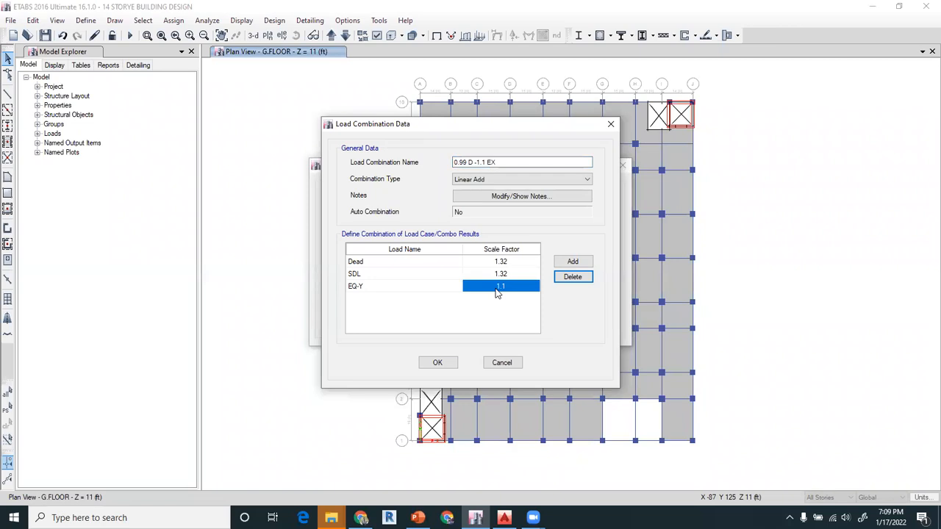
# Recheck the PowerPoint list, change the EQ-Y entry to EQ-X with a scale factor of -1.1, and save the combination.
pyautogui.click(418, 517)
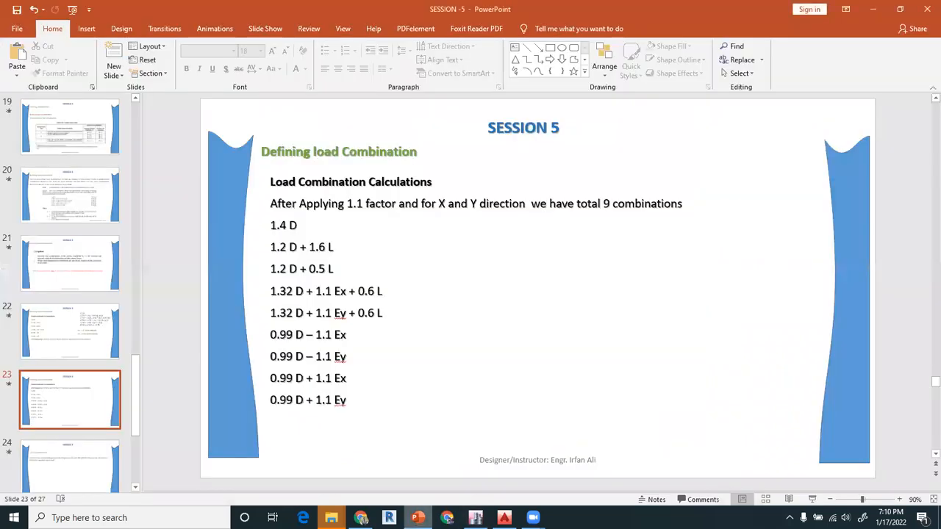
pyautogui.click(418, 518)
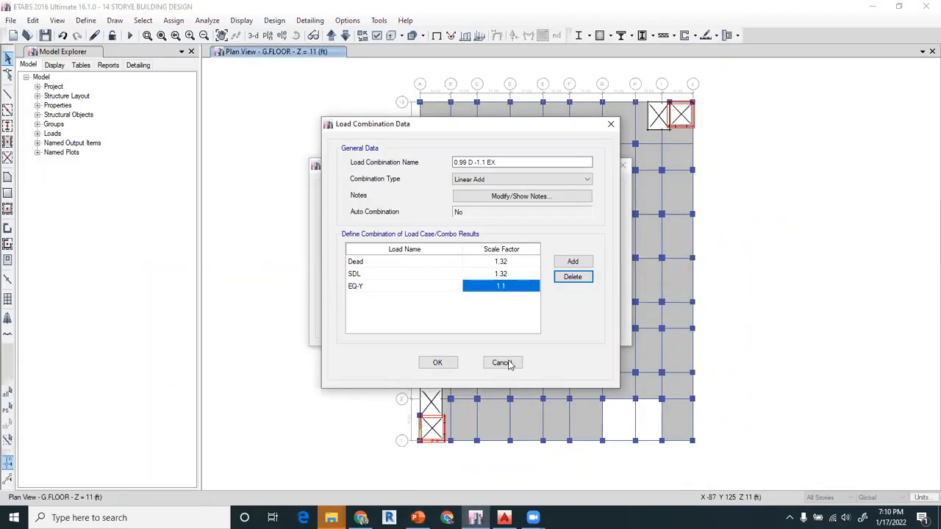
pyautogui.click(507, 286)
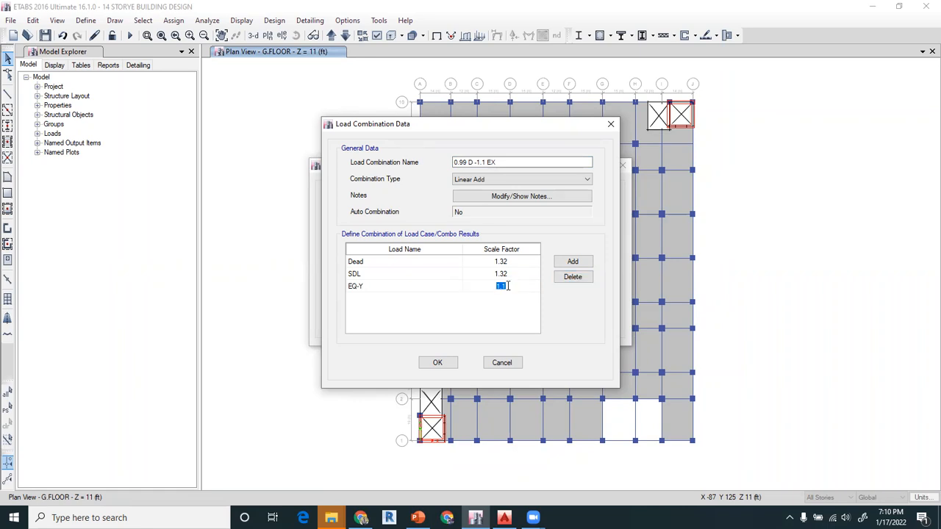
pyautogui.write('-1.1')
pyautogui.press('Return')
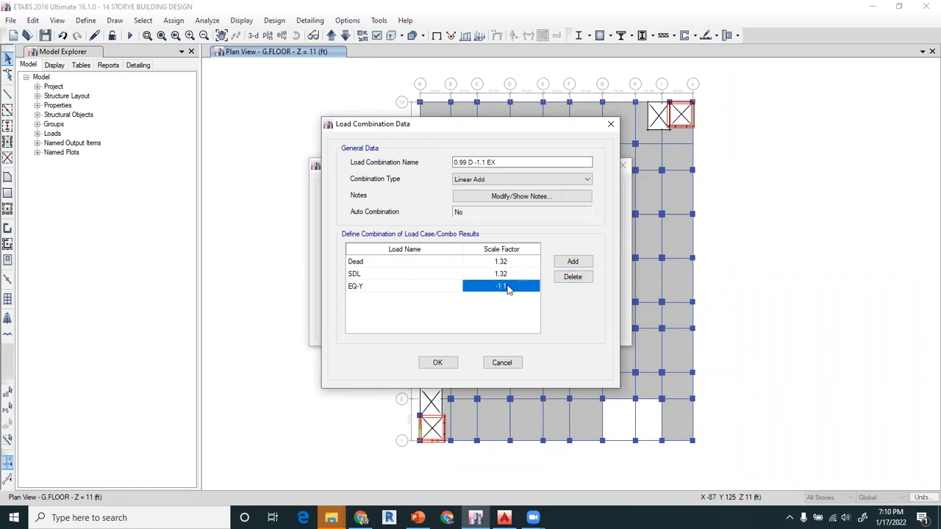
pyautogui.click(439, 287)
pyautogui.click(439, 286)
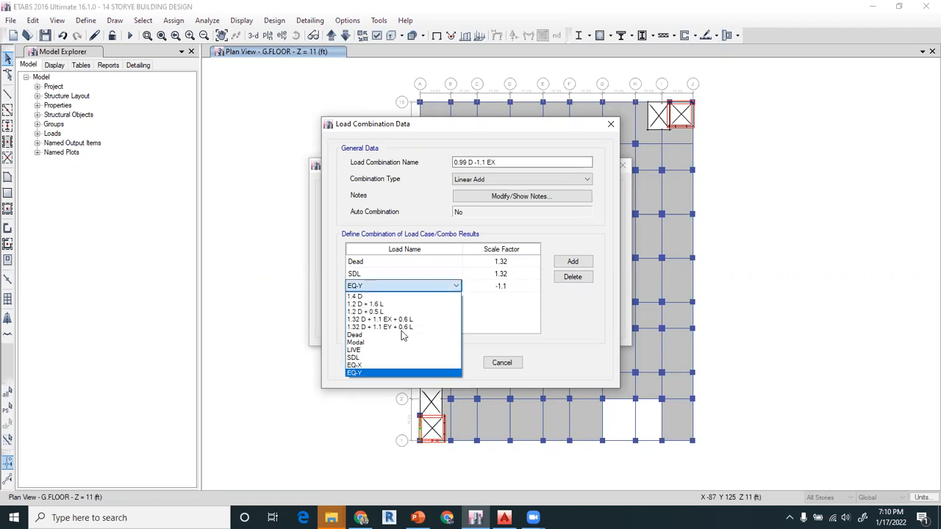
pyautogui.click(367, 365)
pyautogui.click(436, 363)
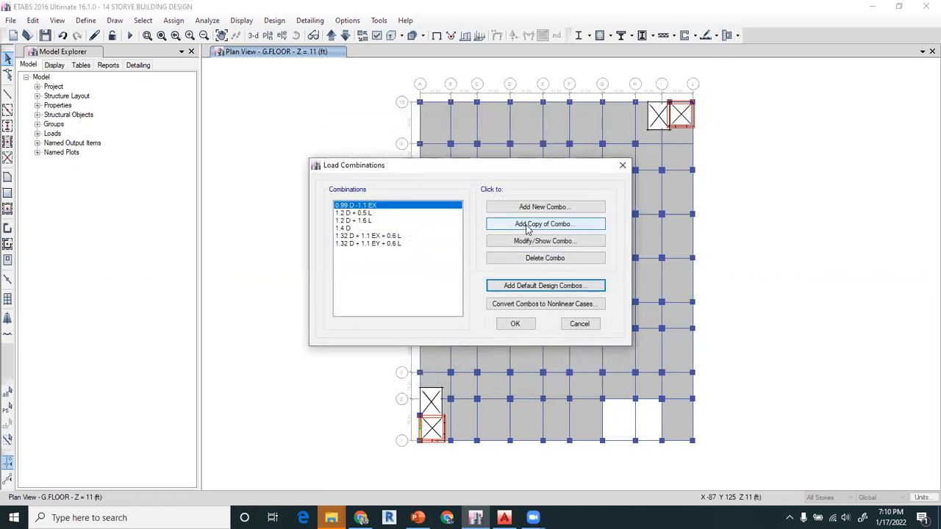
# Copy the 0.99 D -1.1 EX combination as 0.99 D + EX and set its EQ-X scale factor to 1.1.
pyautogui.click(524, 225)
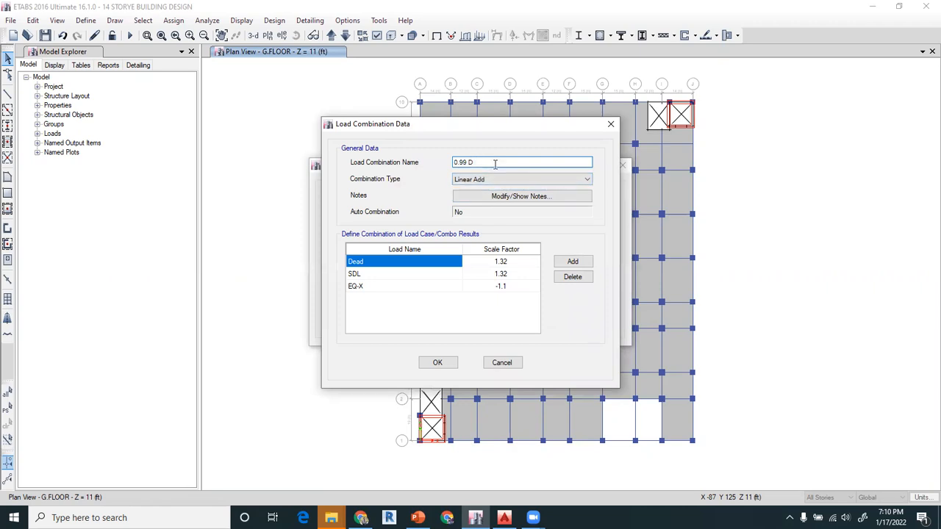
pyautogui.write('+ EX')
pyautogui.click(503, 288)
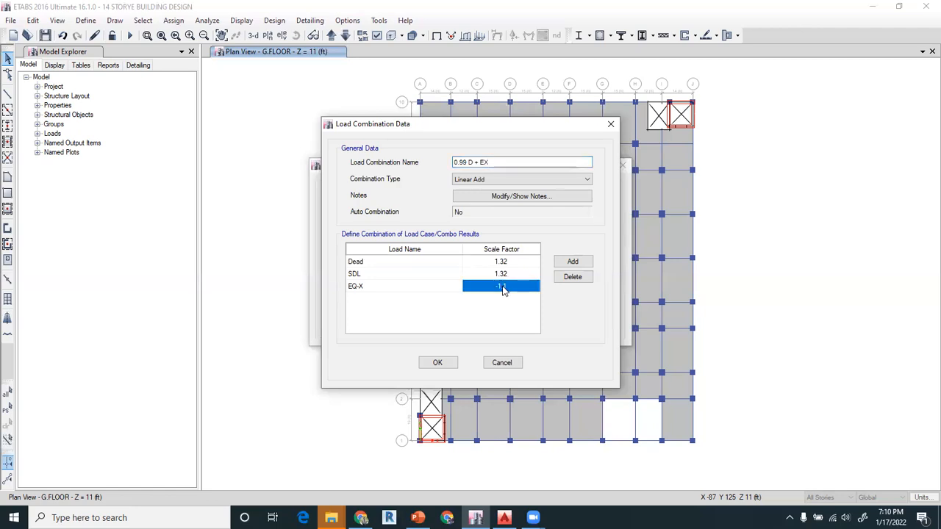
pyautogui.write('1.1')
pyautogui.press('Return')
# Set the SDL and Dead scale factors to 0.99 in the 0.99 D + EX combination and save it.
pyautogui.click(508, 274)
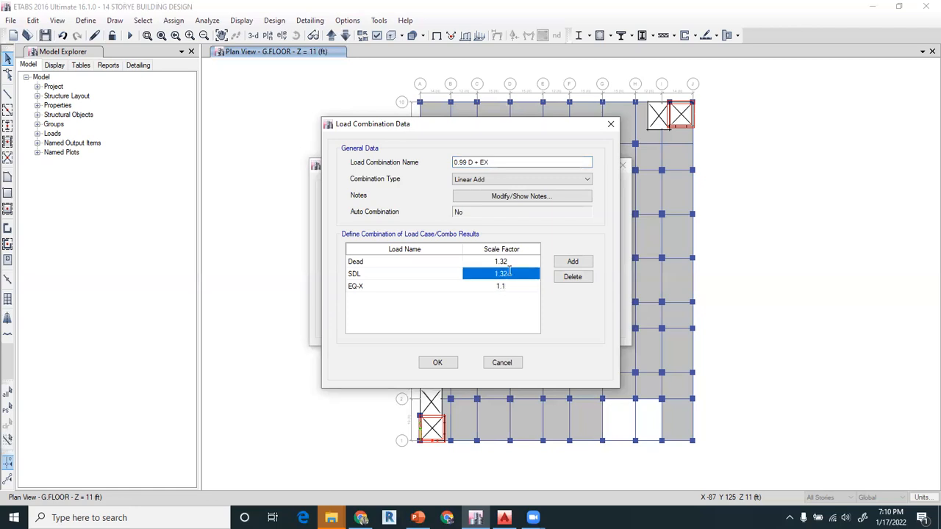
pyautogui.write('0.99')
pyautogui.press('Return')
pyautogui.click(506, 262)
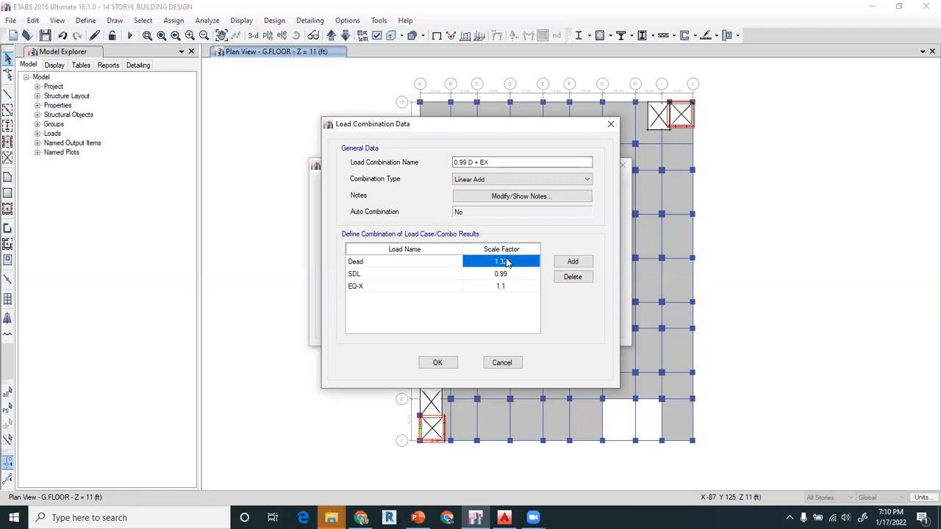
pyautogui.write('0.99')
pyautogui.press('Return')
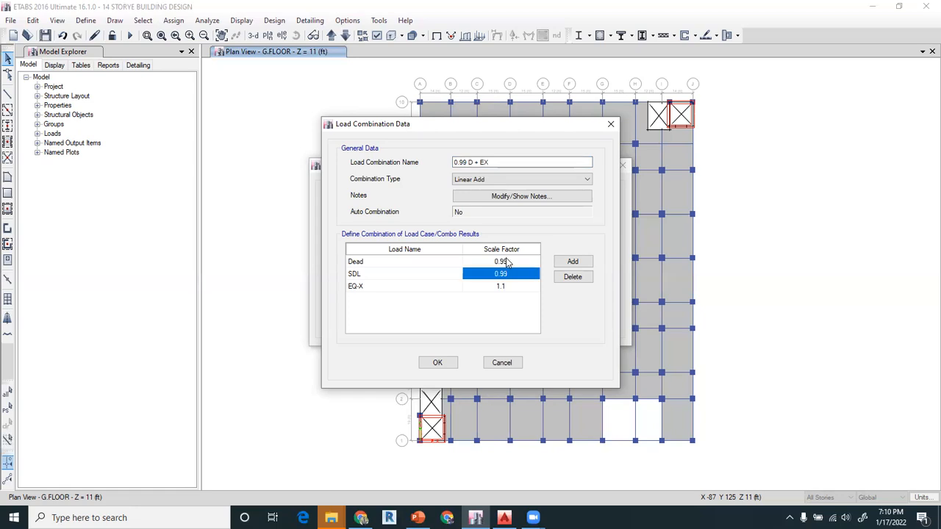
pyautogui.click(438, 362)
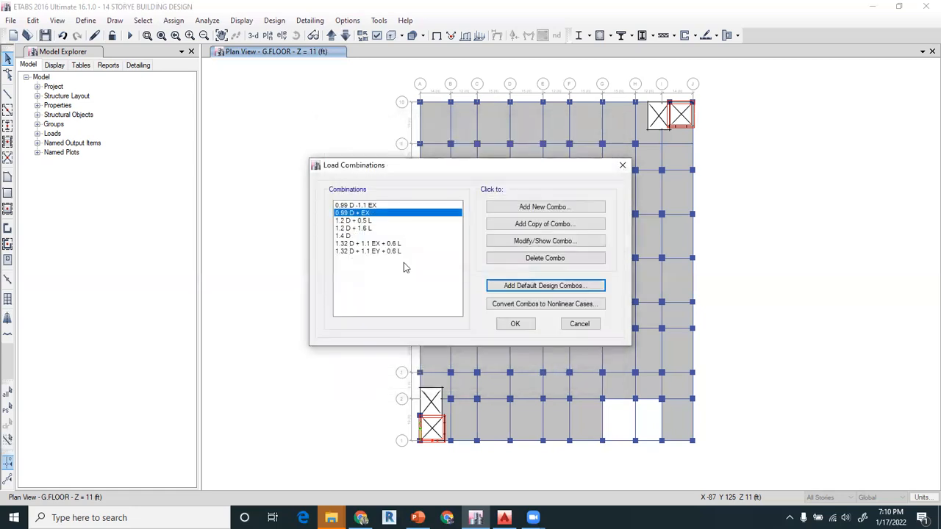
# Modify the 0.99 D -1.1 EX combination so its Dead and SDL scale factors are 0.99, and save it.
pyautogui.click(361, 206)
pyautogui.click(514, 242)
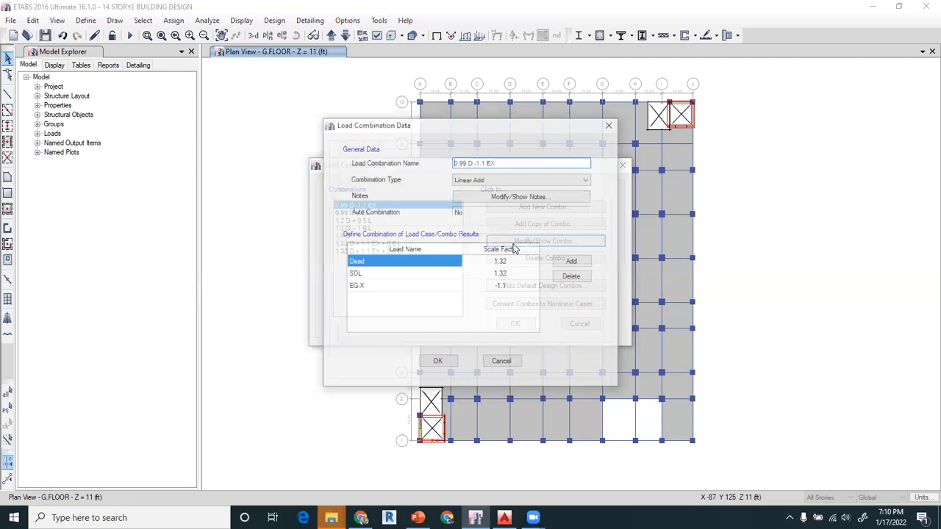
pyautogui.click(517, 262)
pyautogui.write('0.99')
pyautogui.press('Return')
pyautogui.write('0')
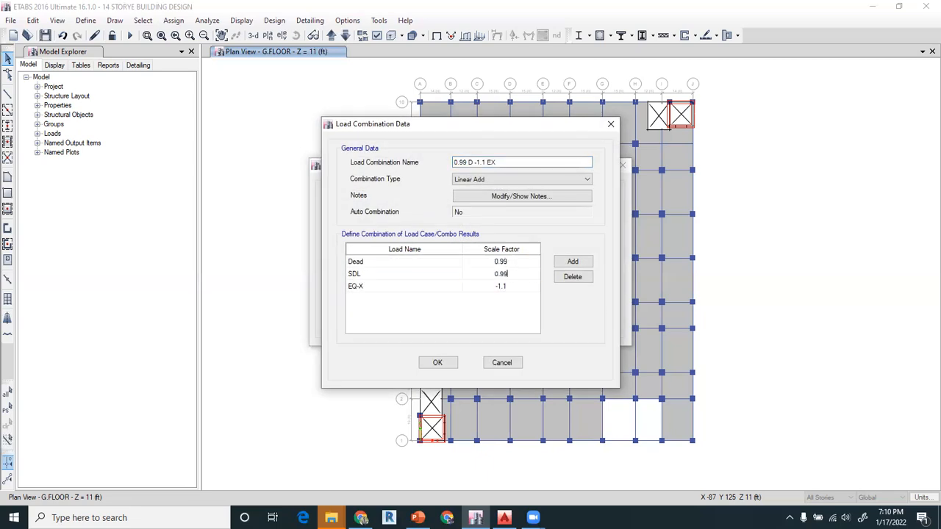
pyautogui.press('Return')
pyautogui.click(442, 364)
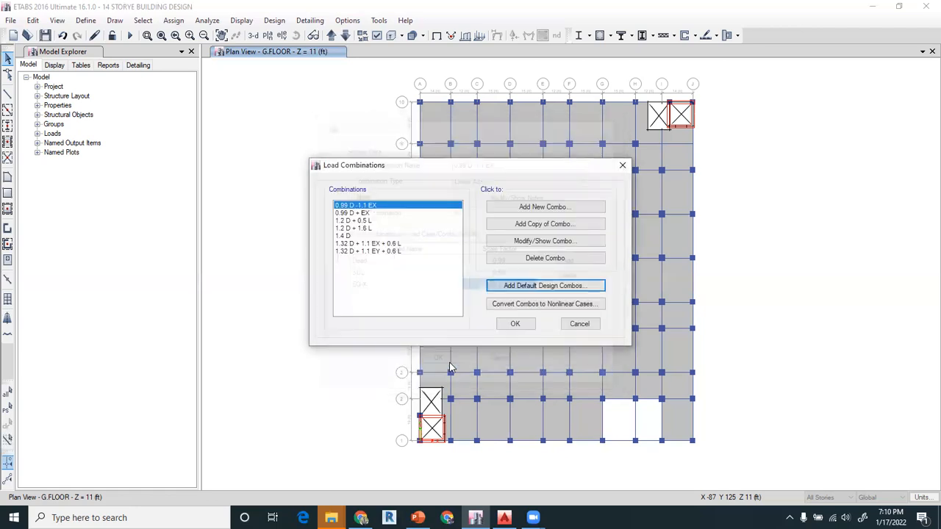
# Copy the 0.99 D -1.1 EX combination as 0.99 D - EY, replace EQ-X with EQ-Y, and save it.
pyautogui.click(506, 226)
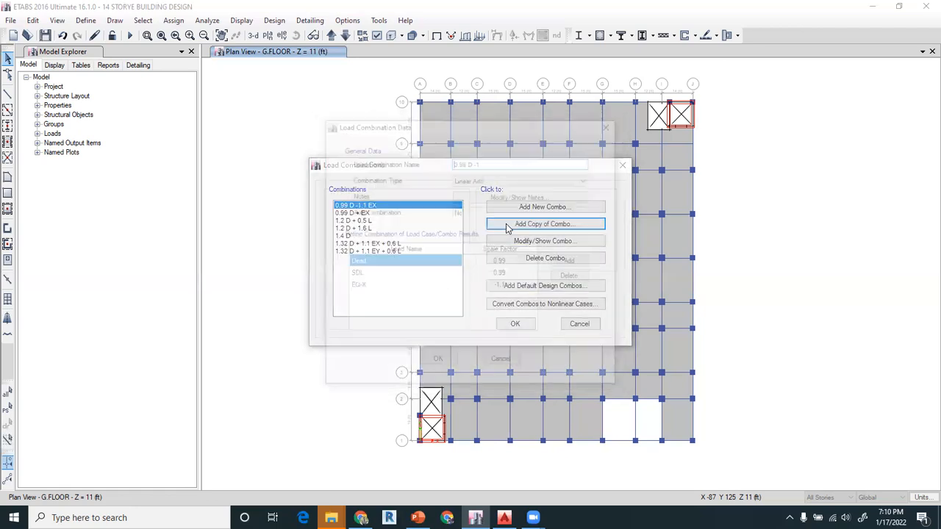
pyautogui.tripleClick(487, 162)
pyautogui.write('0.99 D - EY')
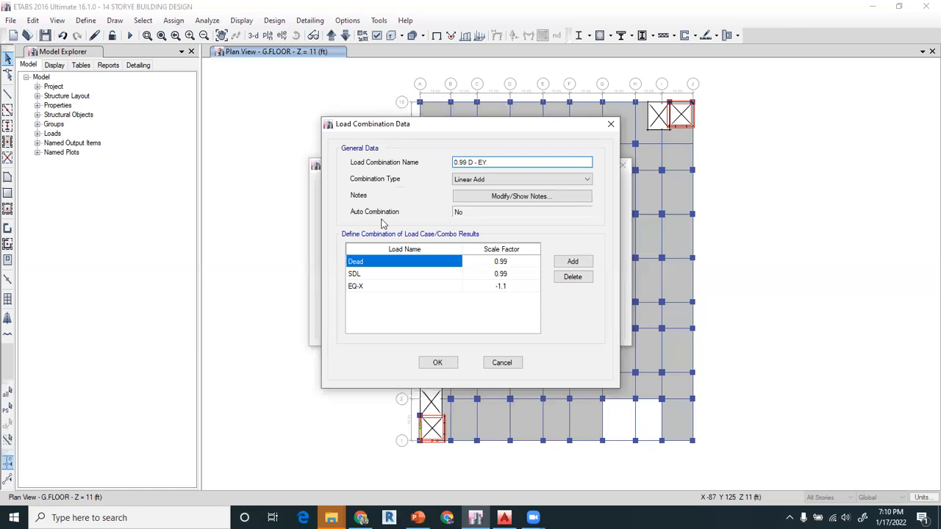
pyautogui.click(380, 287)
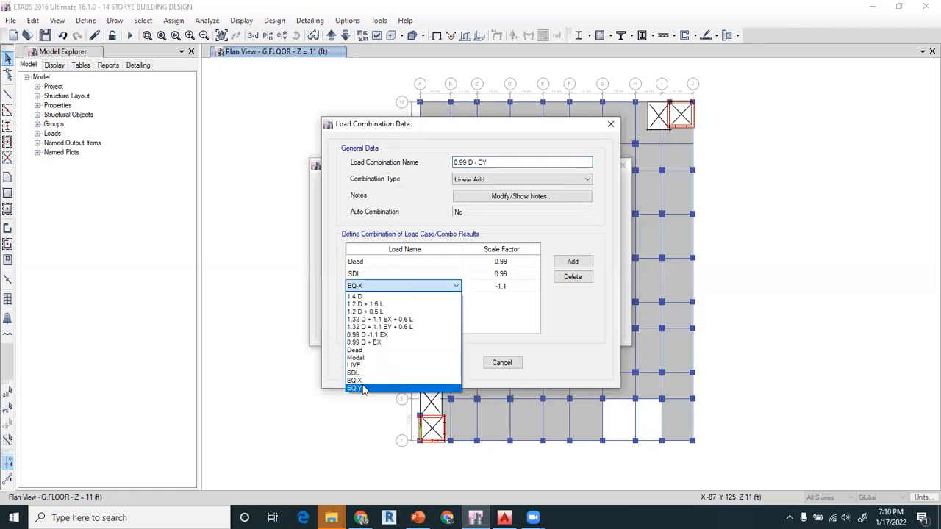
pyautogui.click(362, 389)
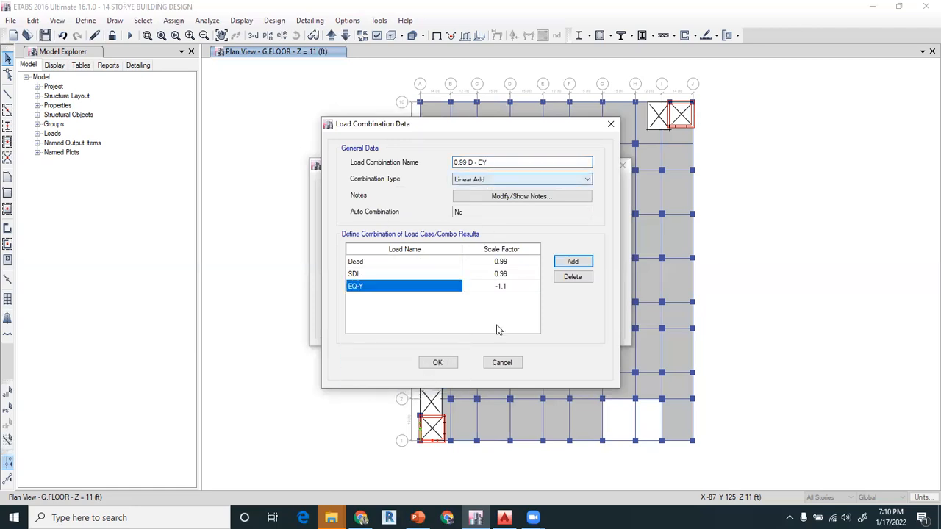
pyautogui.click(441, 363)
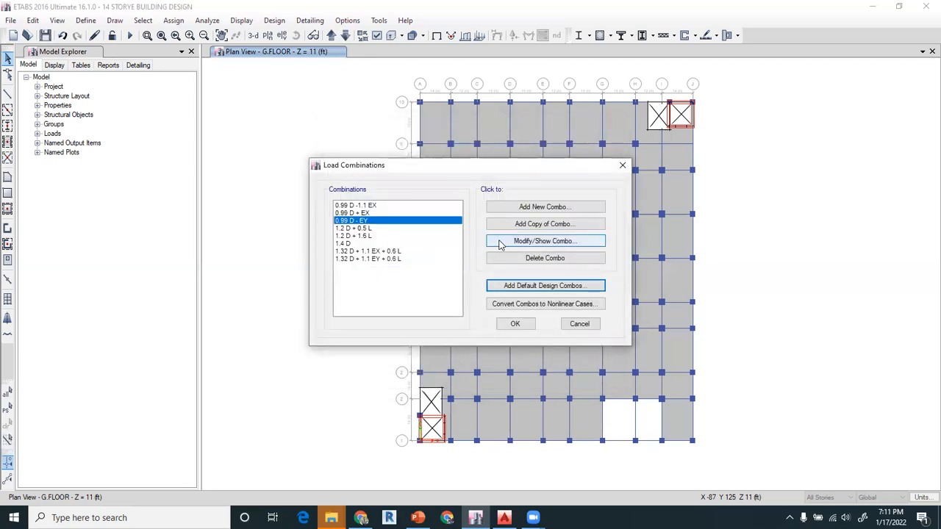
# Copy 0.99 D - EY as 0.99 D + EY with an EQ-Y scale factor of 1.1, and accept the load combinations.
pyautogui.click(506, 226)
pyautogui.click(486, 165)
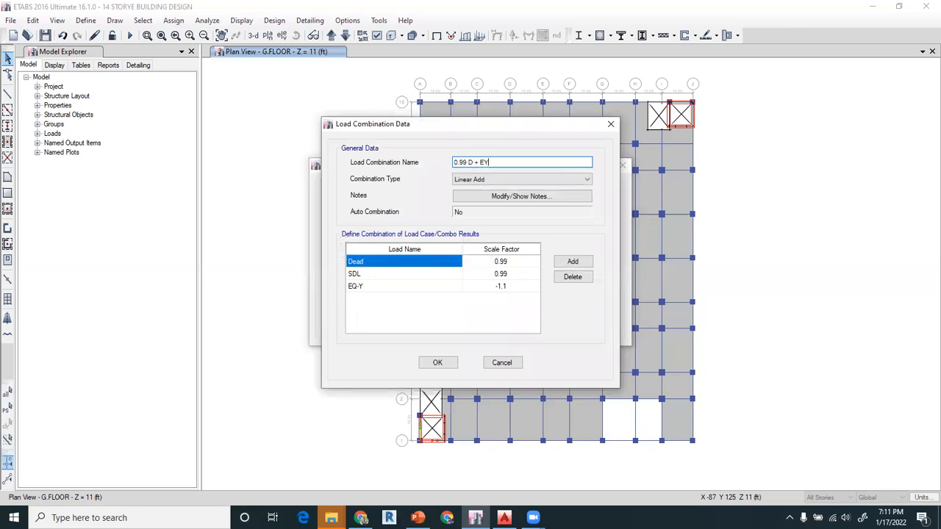
pyautogui.click(499, 287)
pyautogui.write('1.1')
pyautogui.press('Return')
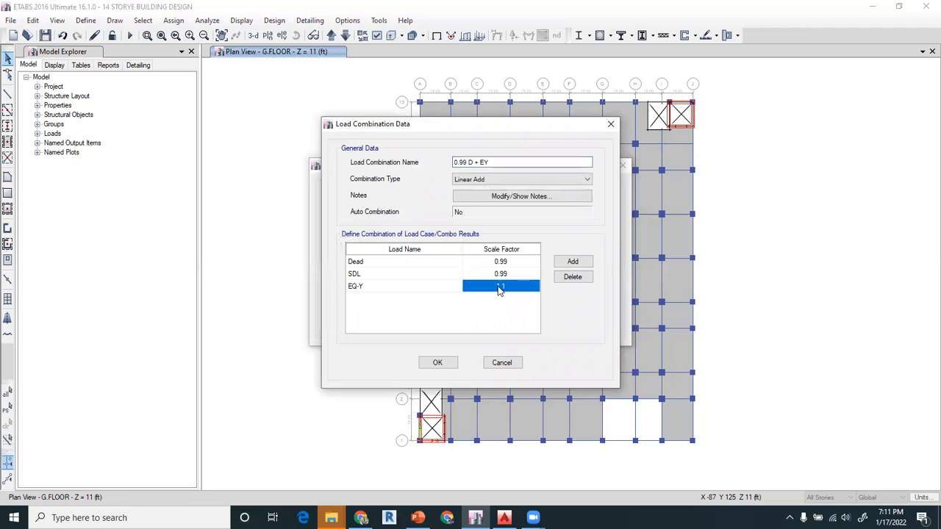
pyautogui.click(450, 363)
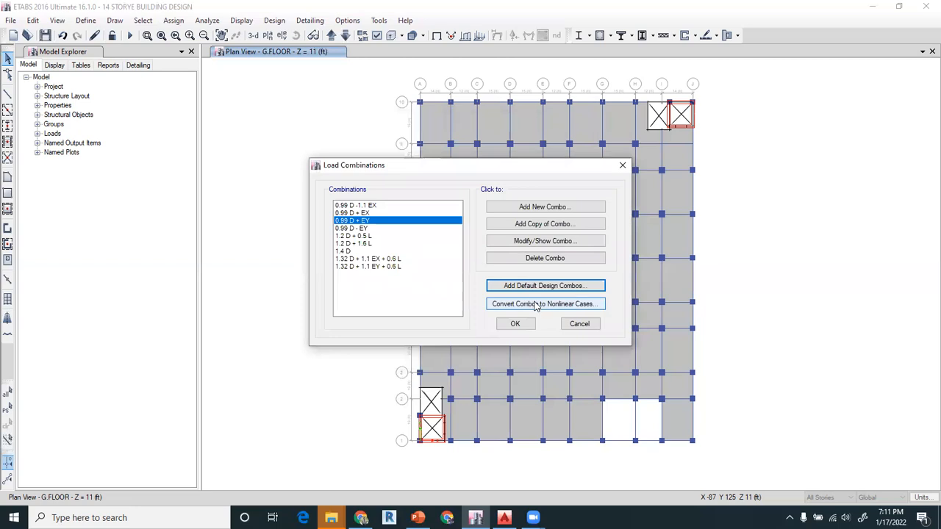
pyautogui.click(515, 324)
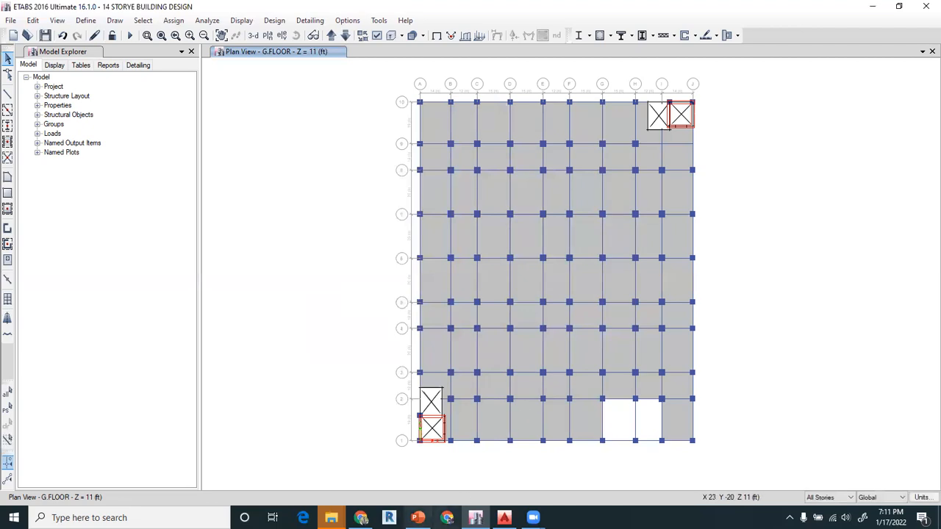
# Check the combination list in PowerPoint and advance to the load cases slide, then return to ETABS and save the model.
pyautogui.moveTo(418, 518)
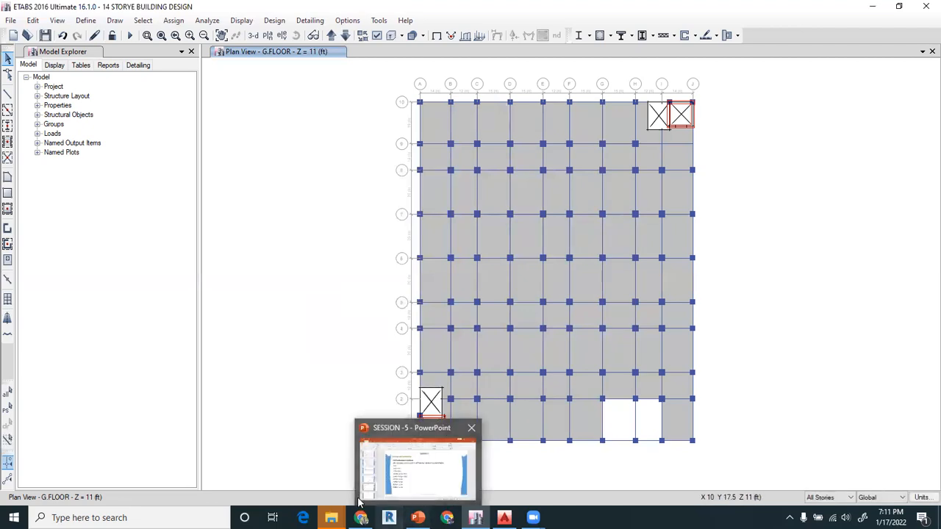
pyautogui.click(417, 471)
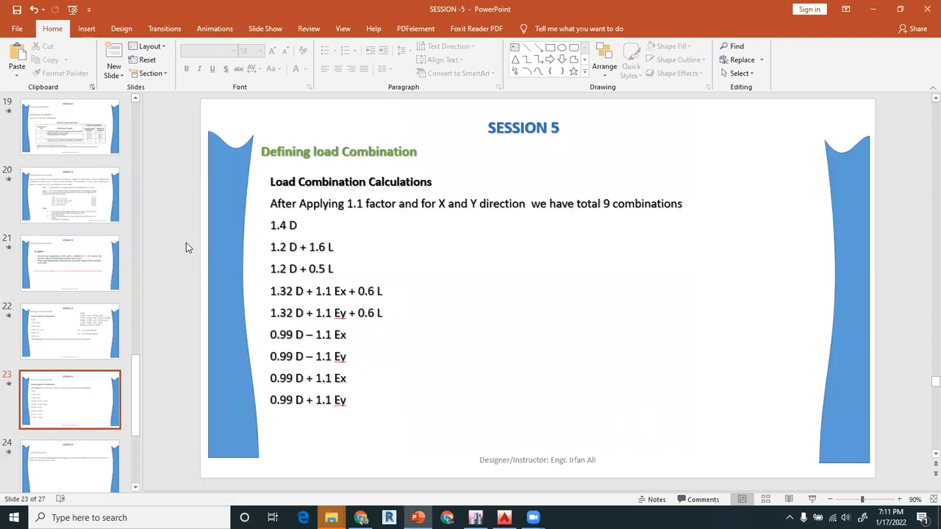
pyautogui.scroll(-2, 186, 248)
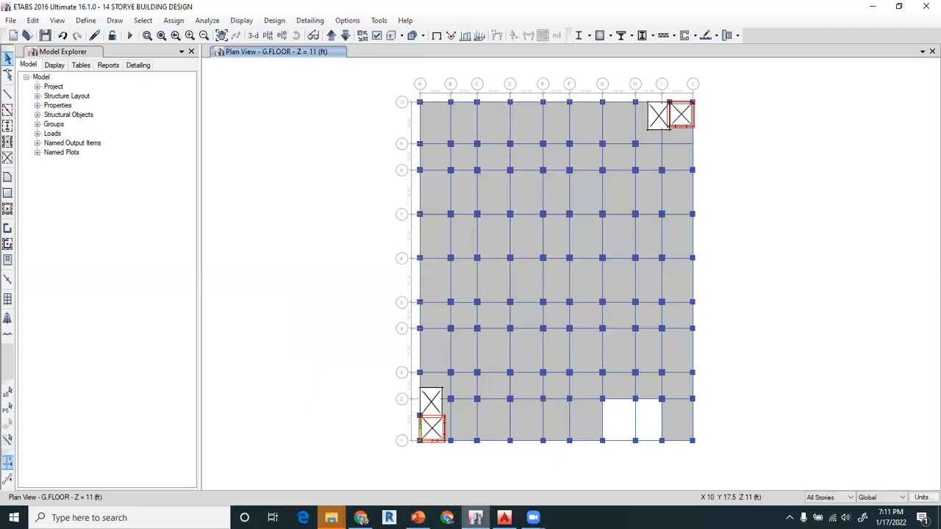
pyautogui.click(476, 518)
pyautogui.click(45, 36)
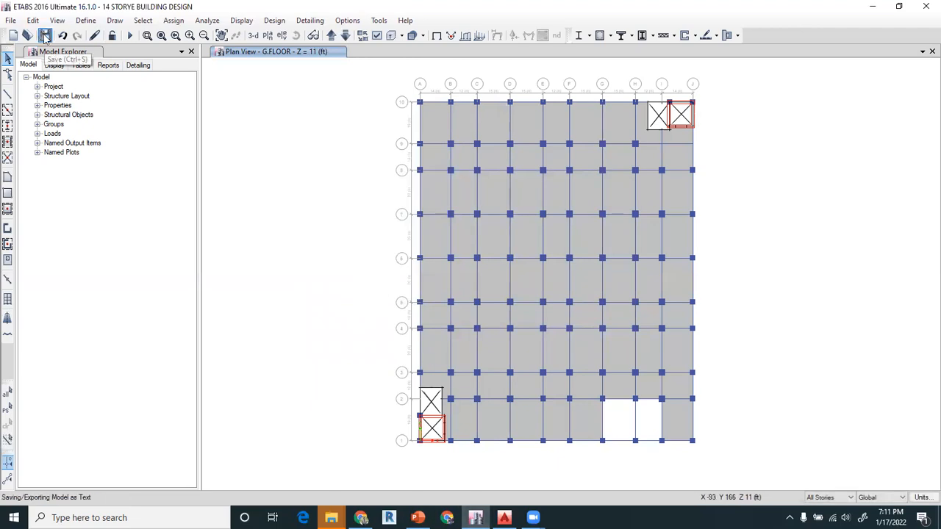
# Open the load case definitions and review the EQ-Y, EQ-X, SDL, LIVE and Dead cases.
pyautogui.click(85, 20)
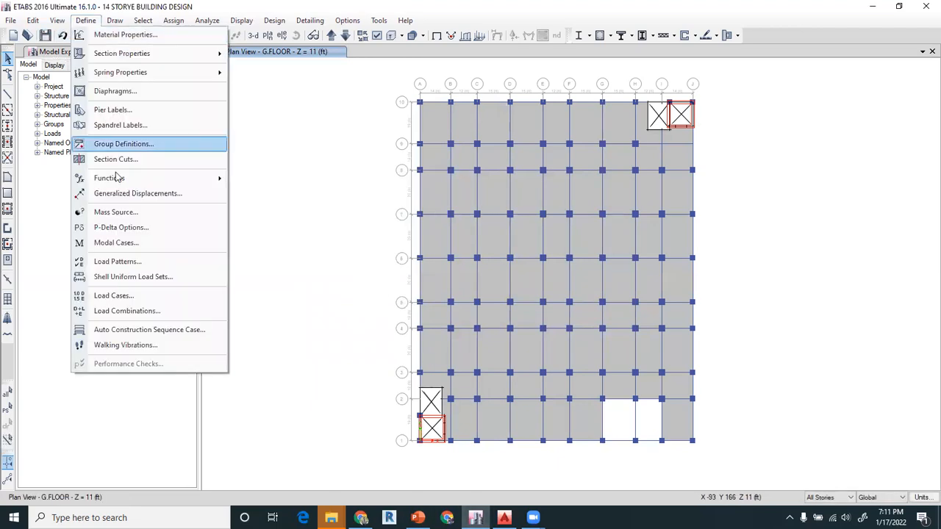
pyautogui.click(121, 295)
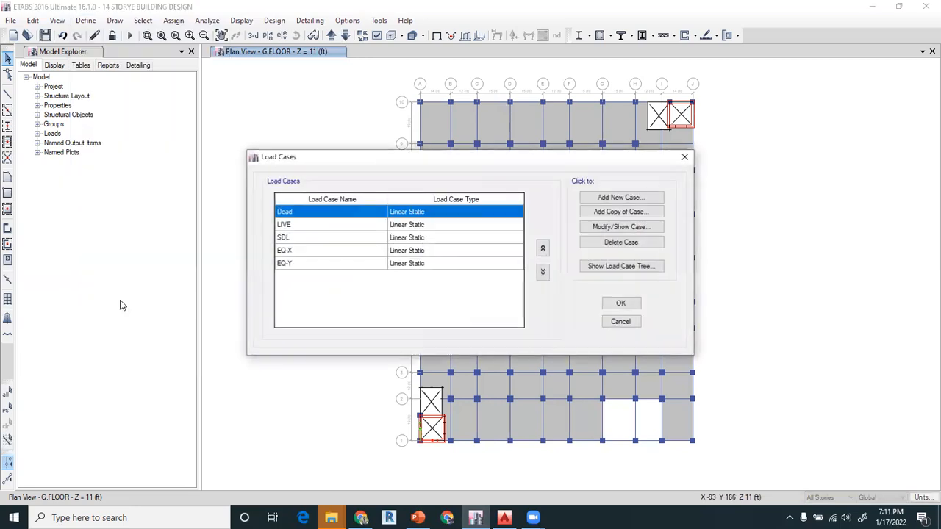
pyautogui.click(327, 266)
pyautogui.click(318, 250)
pyautogui.click(314, 238)
pyautogui.click(309, 224)
pyautogui.click(308, 213)
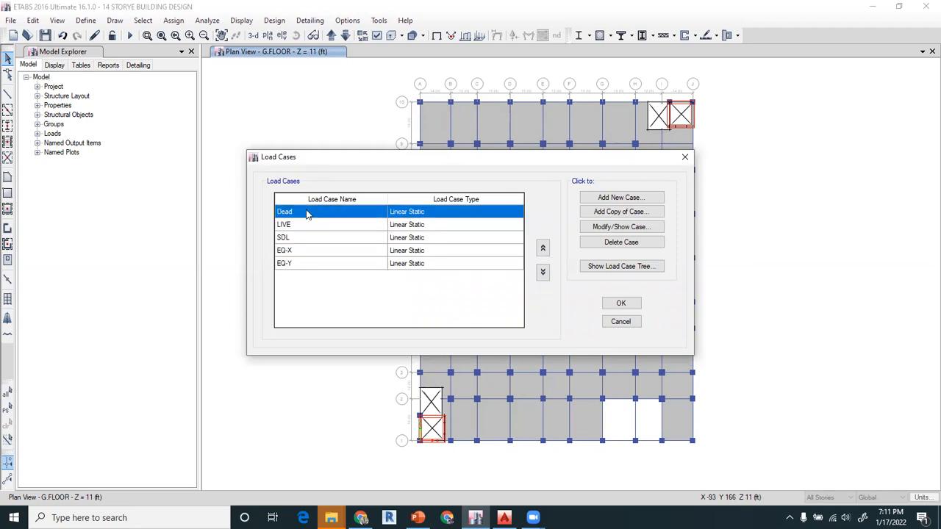
# Inspect the Dead load case's load pattern and scale factor, and close its data.
pyautogui.click(604, 227)
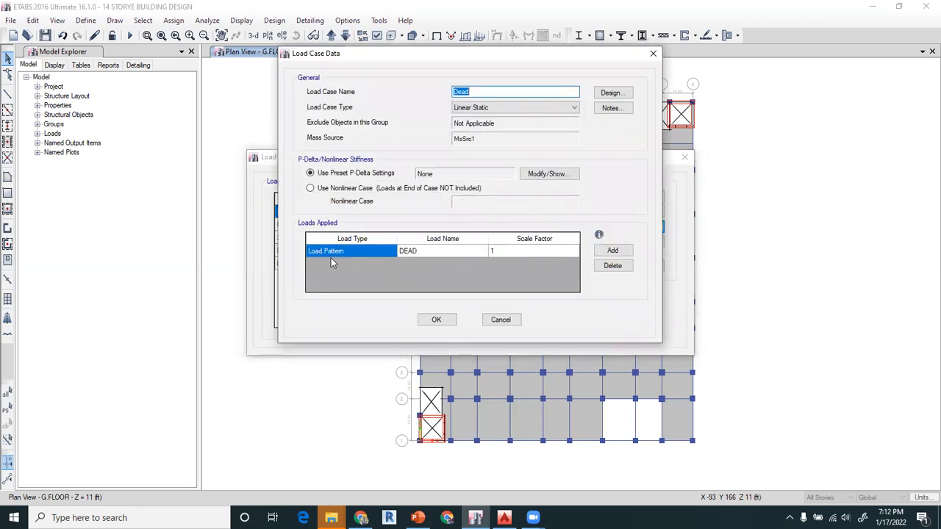
pyautogui.click(435, 252)
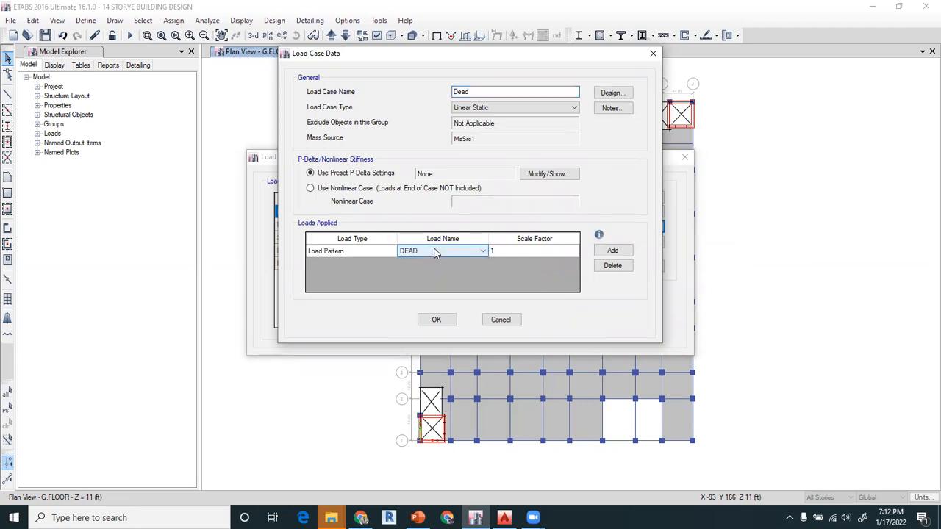
pyautogui.click(553, 252)
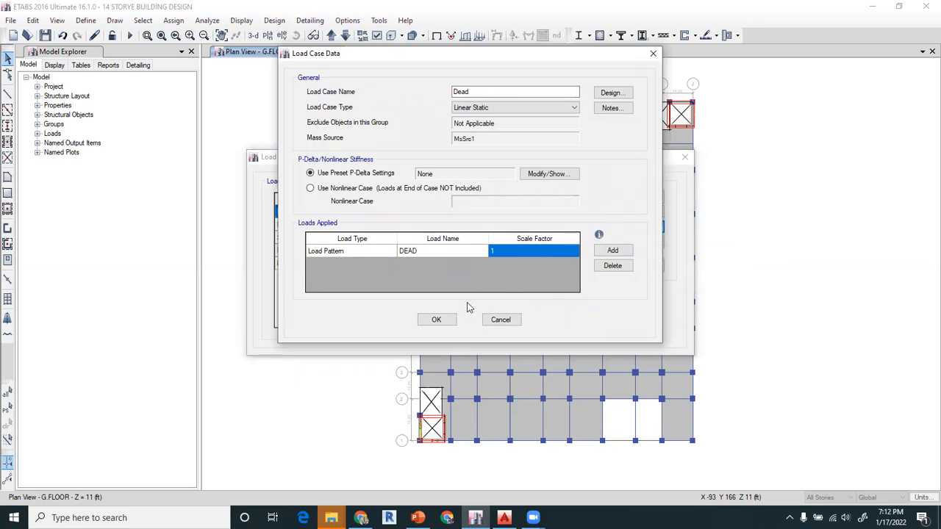
pyautogui.click(436, 320)
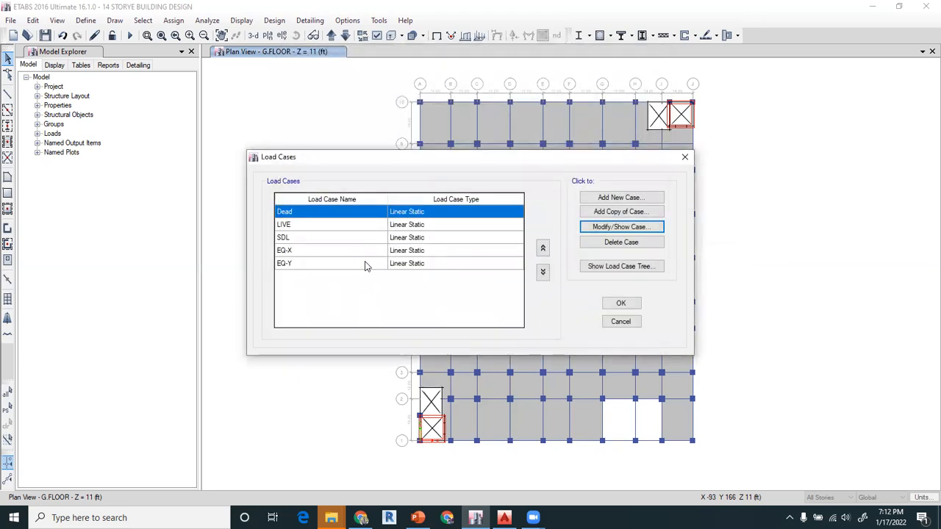
# Try load case types such as Nonlinear Static, Nonlinear Staged Construction, Buckling and Time History on a new load case, then cancel it.
pyautogui.click(628, 199)
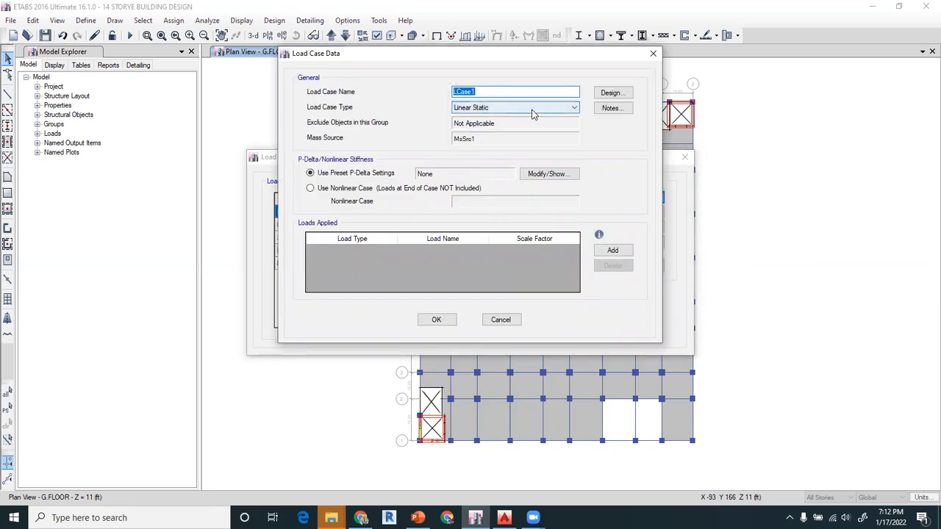
pyautogui.click(511, 111)
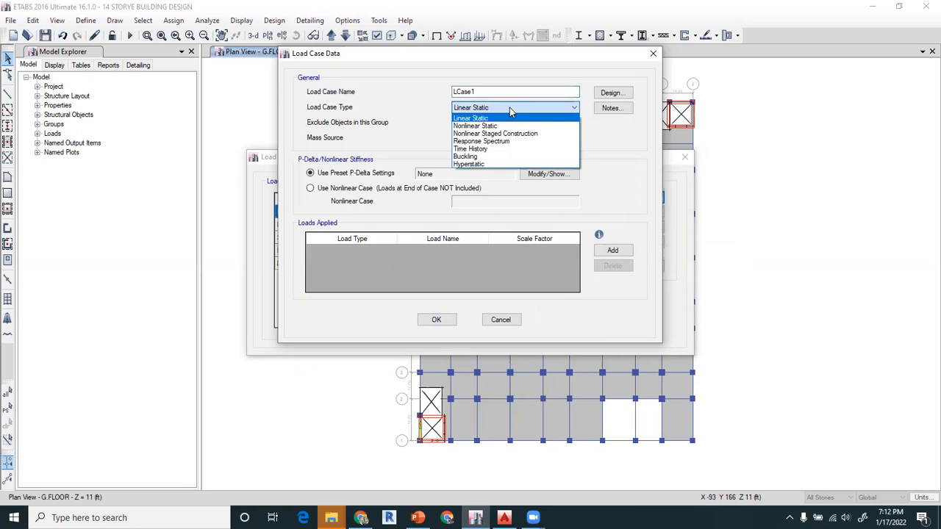
pyautogui.click(499, 126)
pyautogui.click(498, 108)
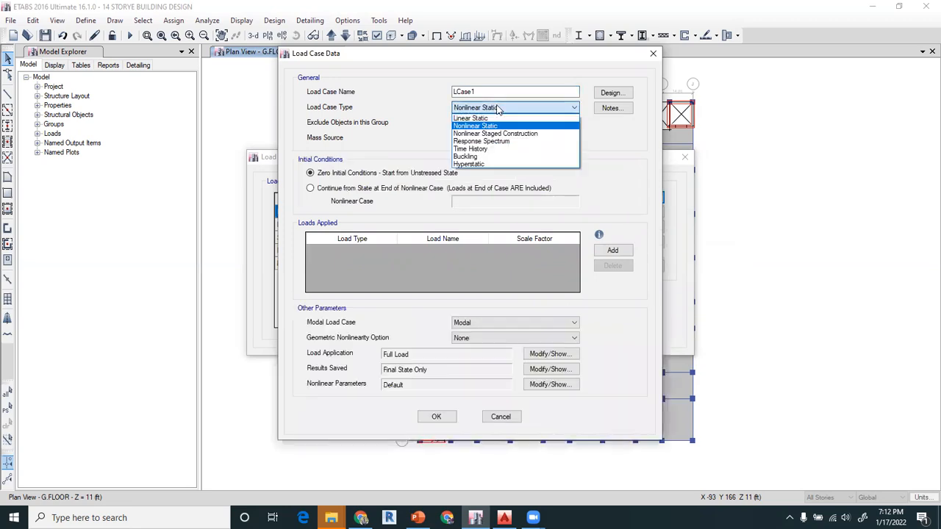
pyautogui.click(504, 133)
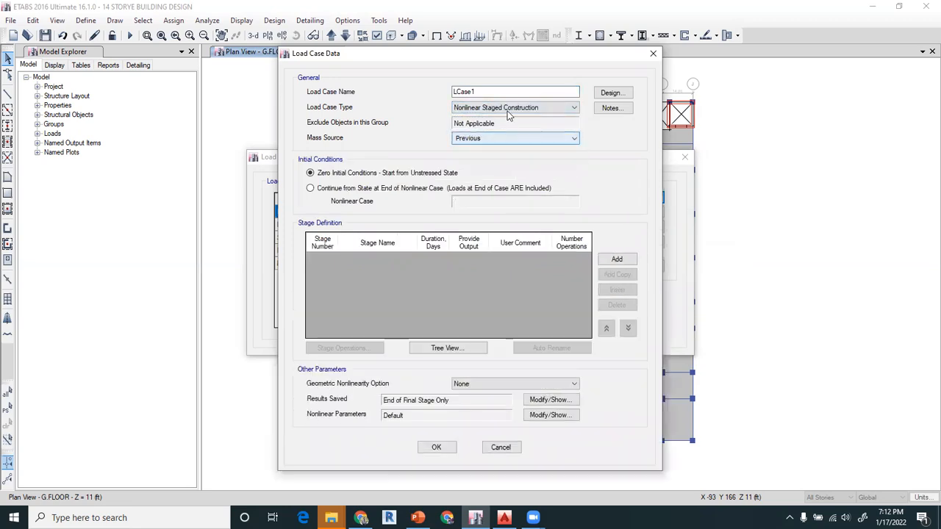
pyautogui.click(507, 112)
pyautogui.click(502, 140)
pyautogui.click(500, 107)
pyautogui.click(489, 148)
pyautogui.click(491, 108)
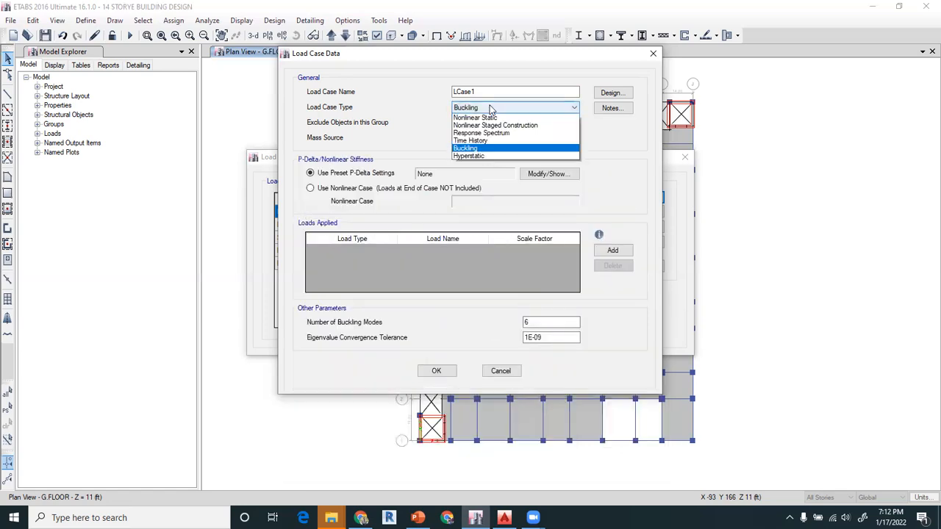
pyautogui.click(491, 144)
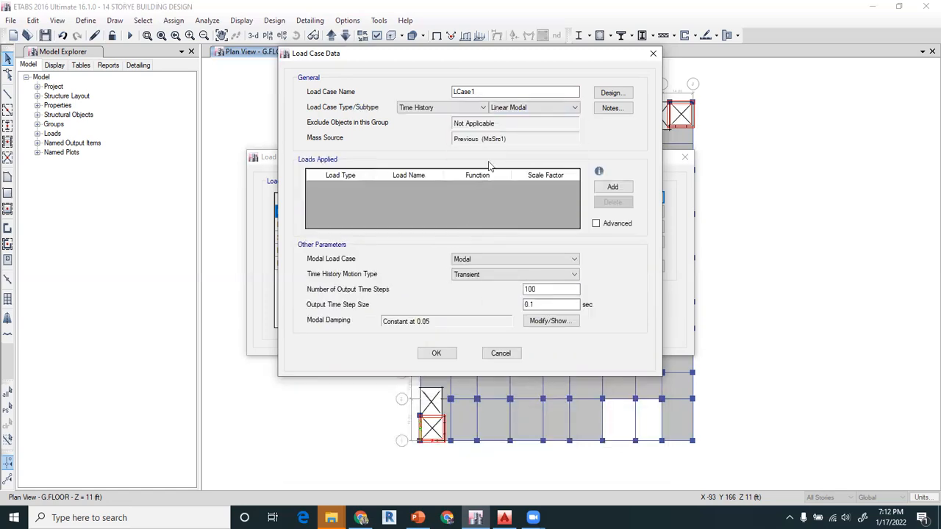
pyautogui.click(502, 353)
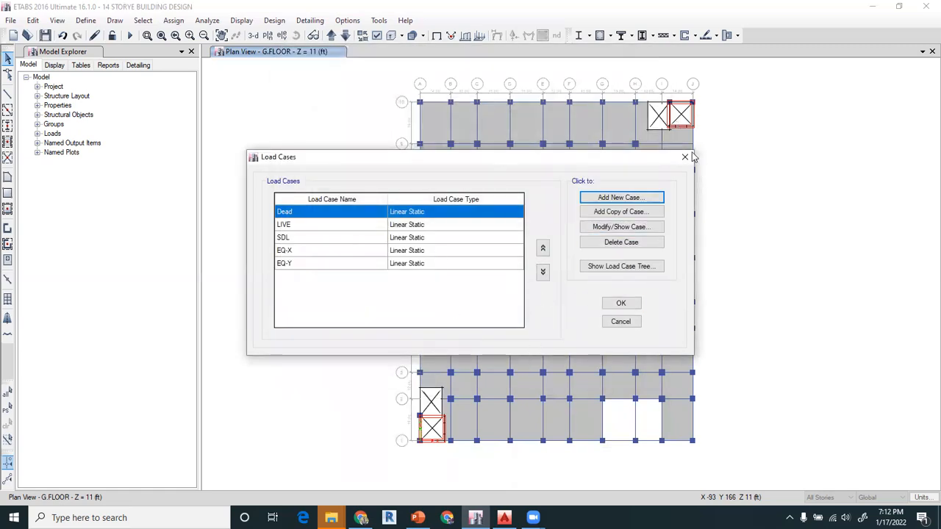
# Close the load case definitions and switch to the PowerPoint slide on defining load cases.
pyautogui.click(622, 305)
pyautogui.click(418, 518)
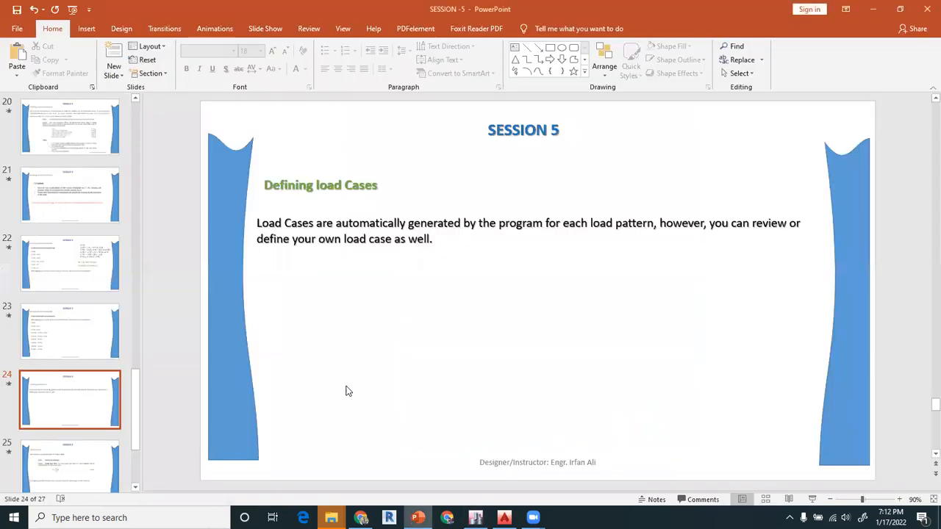